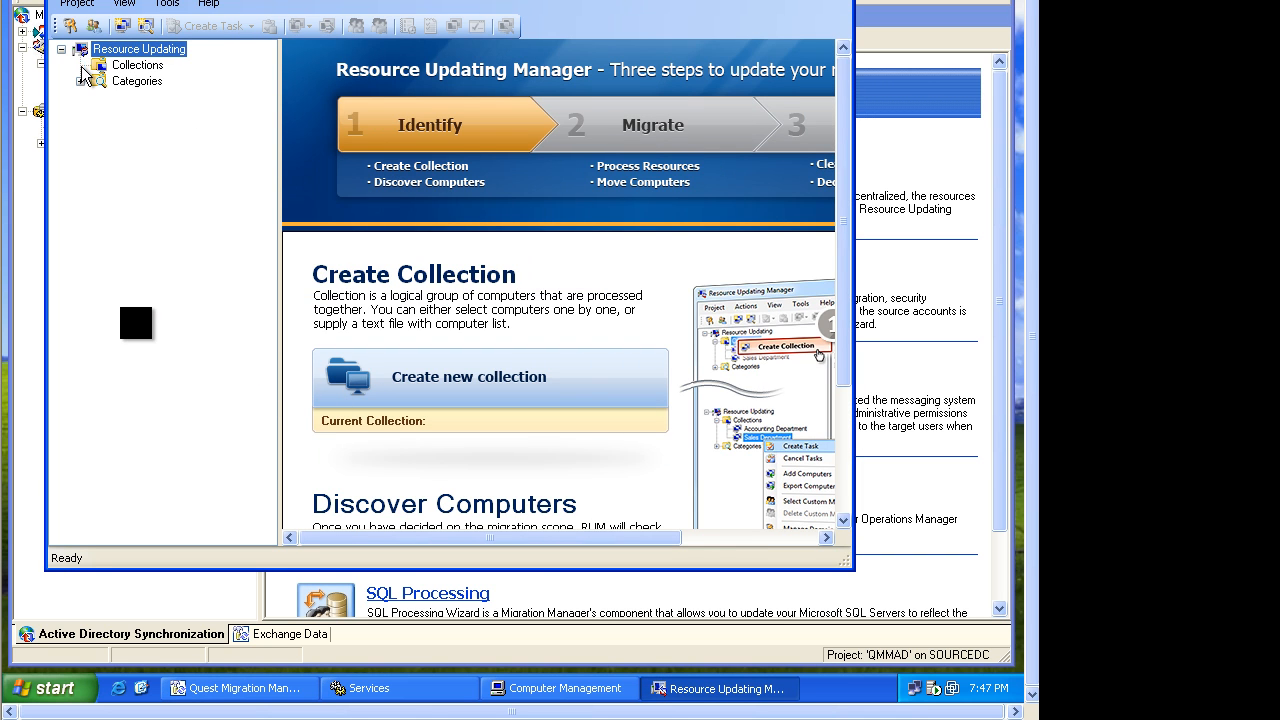
Create a new collection named temp without adding any computers.
click(130, 67)
right_click(138, 70)
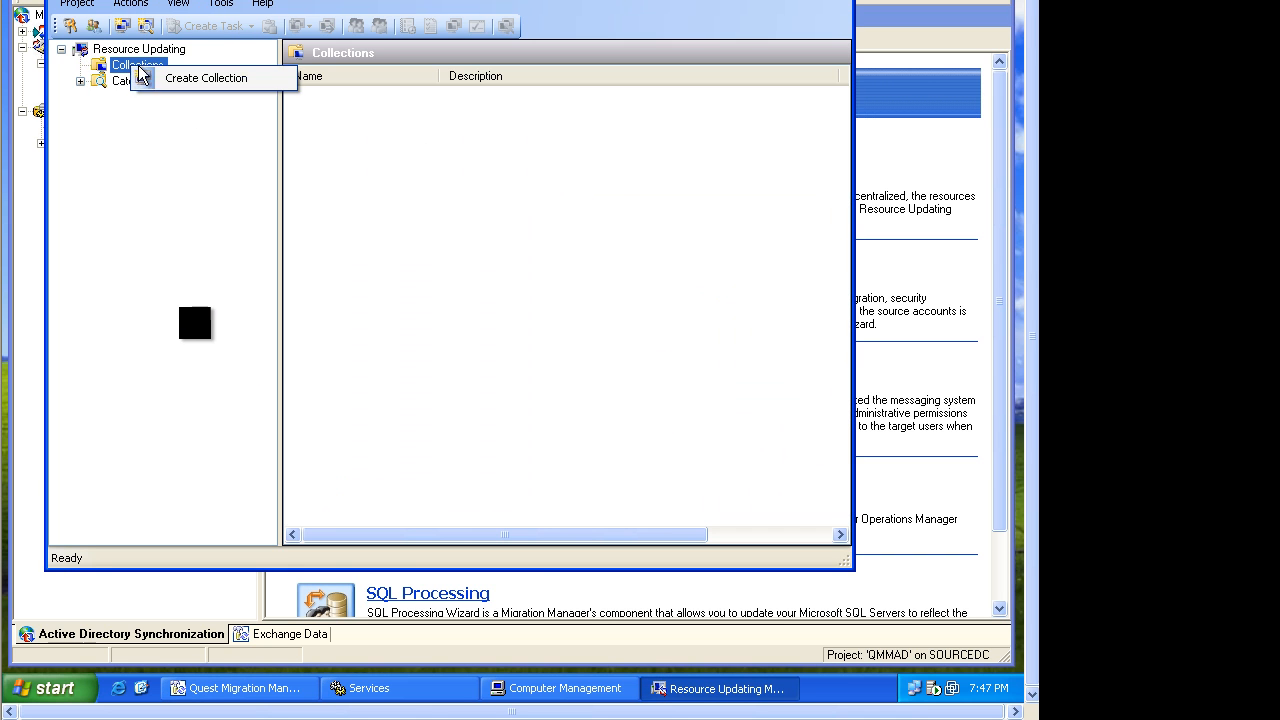
click(166, 79)
text(temp)
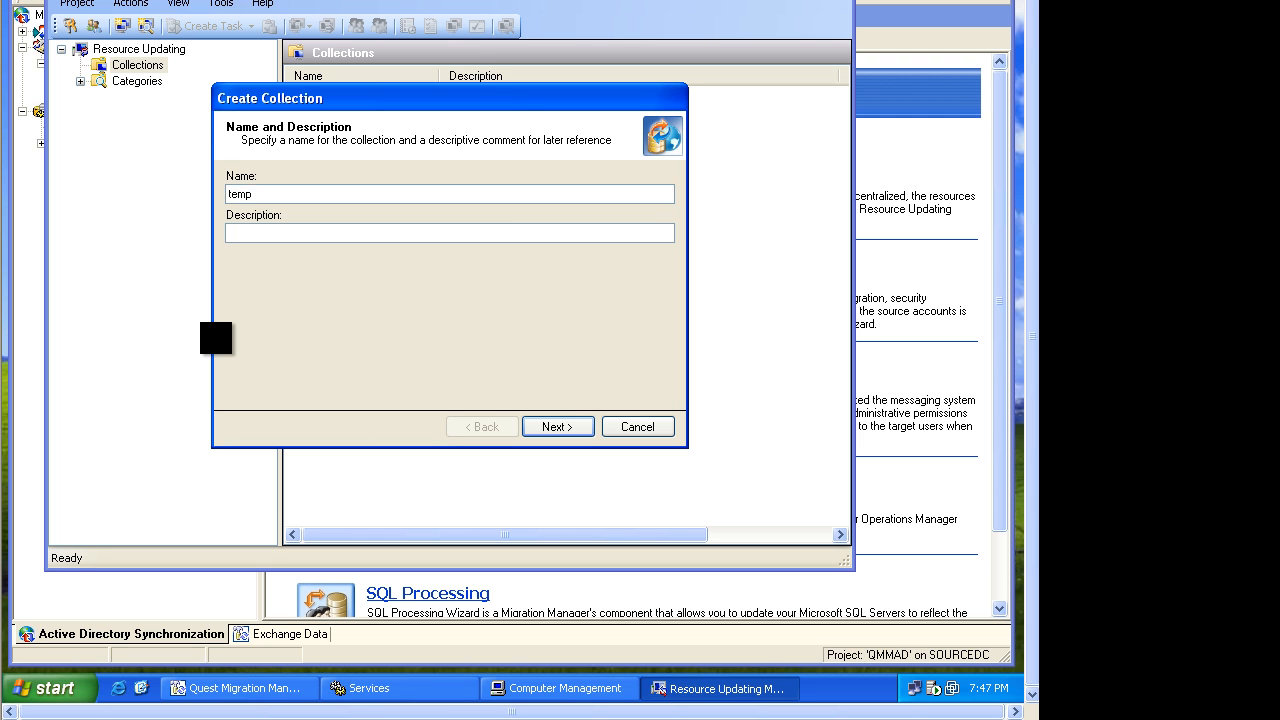
key(Return)
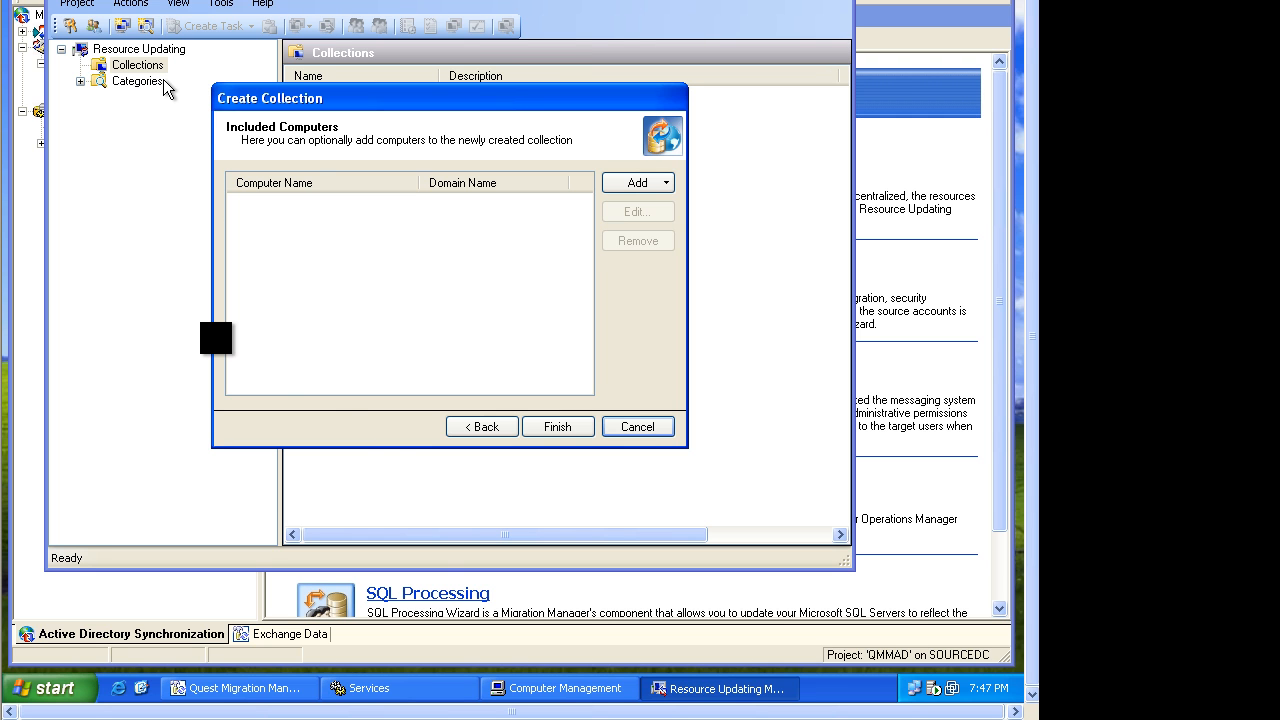
click(557, 427)
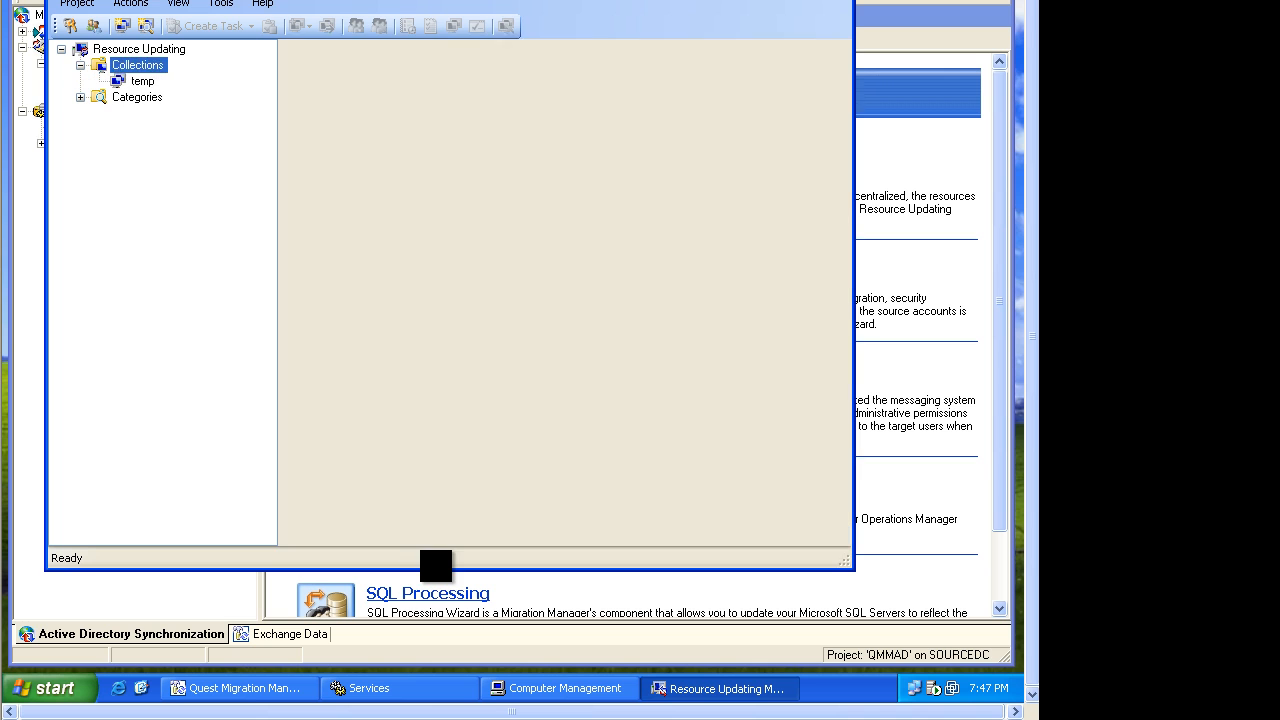
Create a second collection named accounting dep-t without adding any computers.
right_click(151, 65)
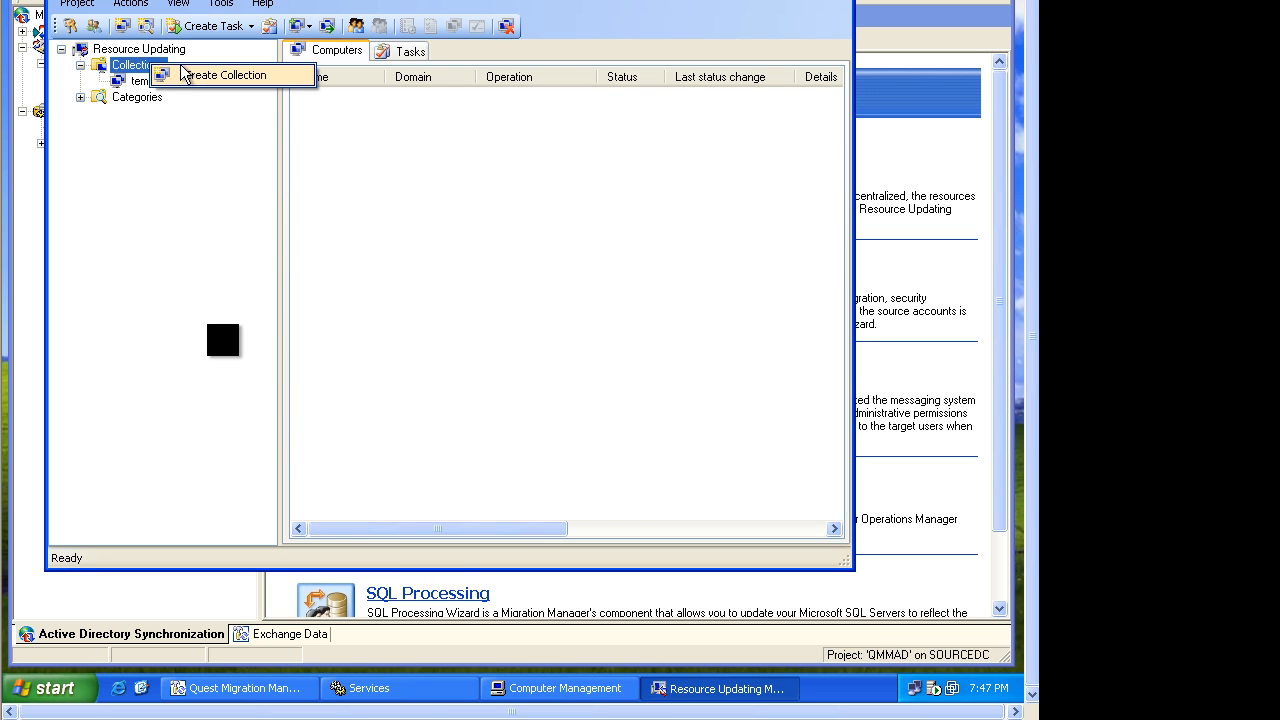
click(189, 75)
text(accounting dep-t)
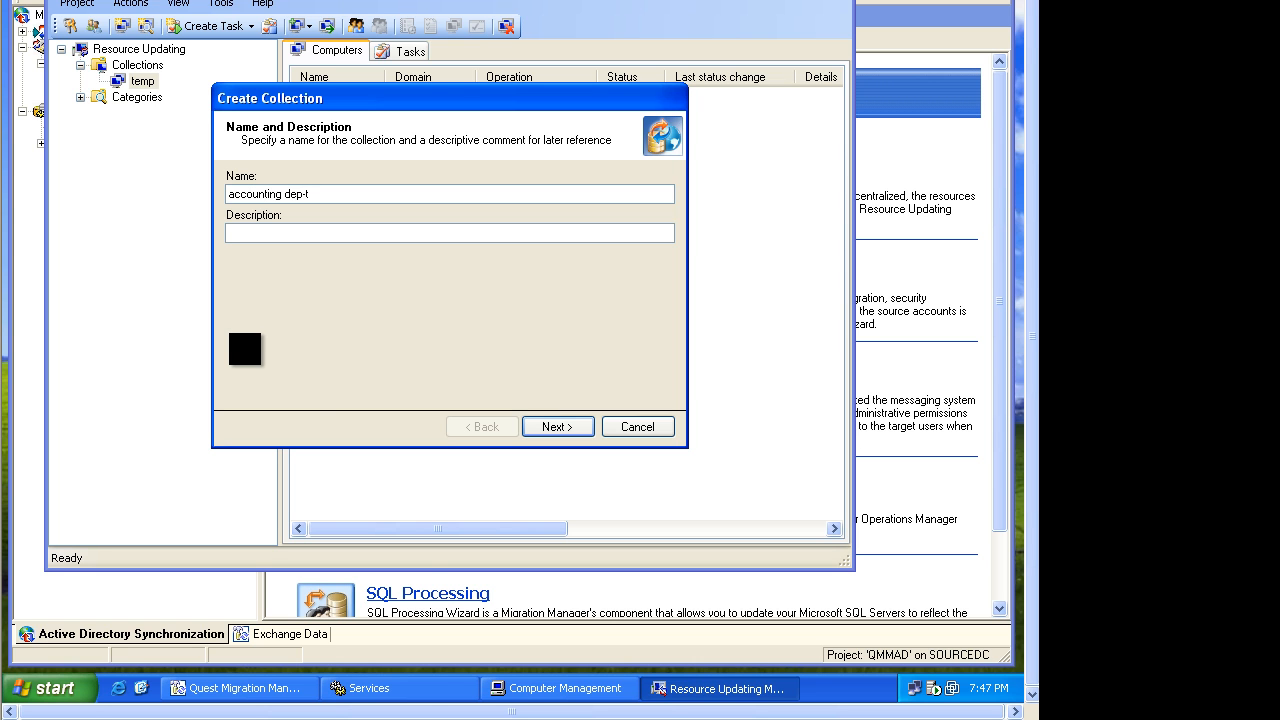
click(552, 427)
click(551, 427)
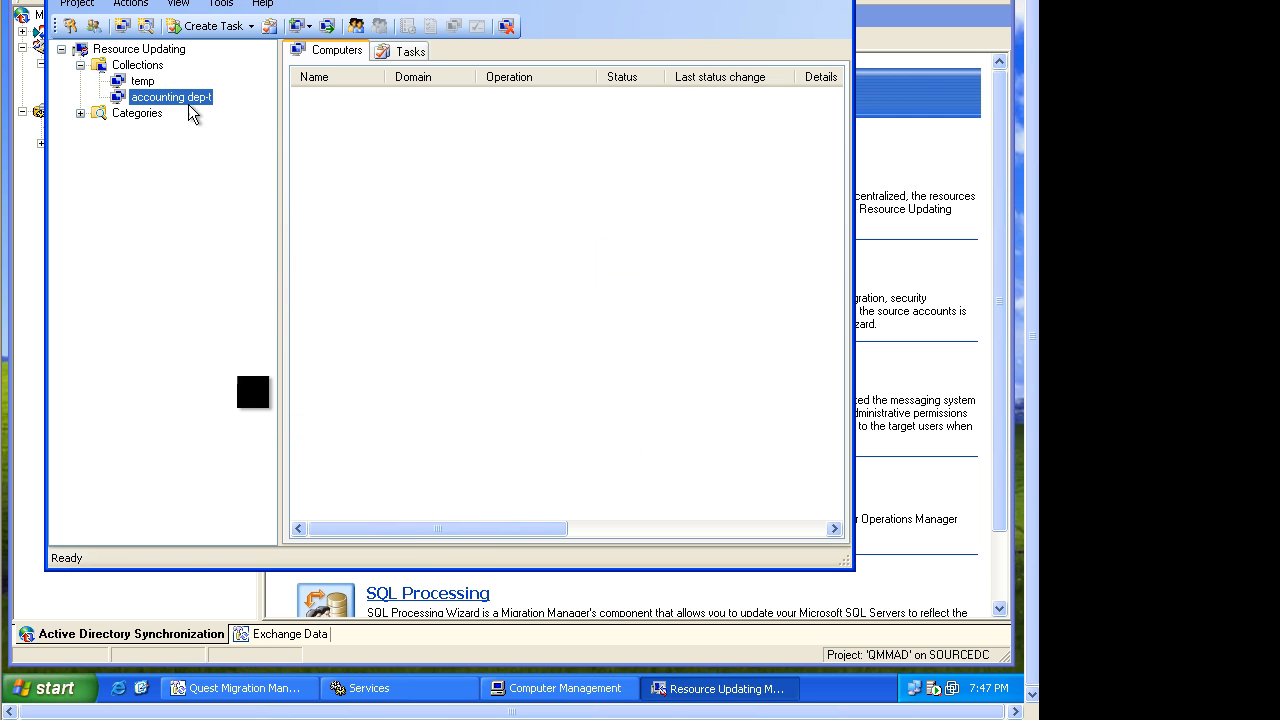
Add domain credentials to the accounting dep-t collection for domain source, user source\administrator, entering the account password.
right_click(154, 97)
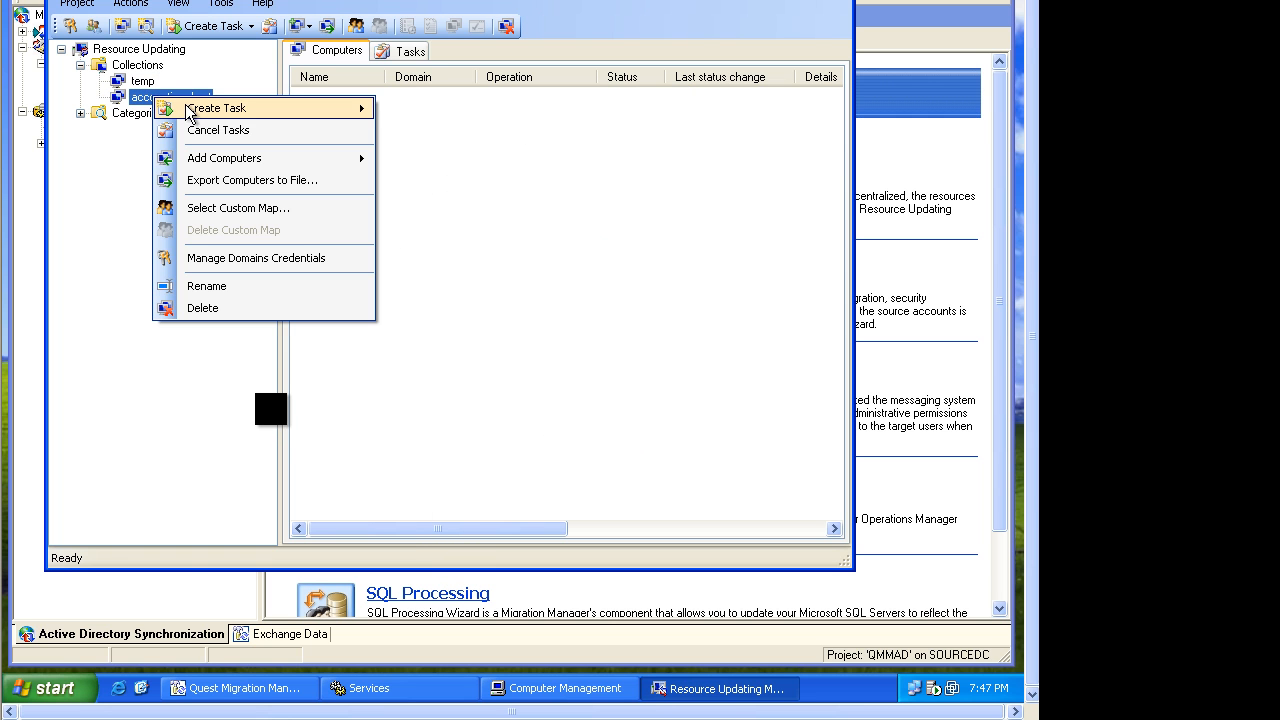
click(234, 254)
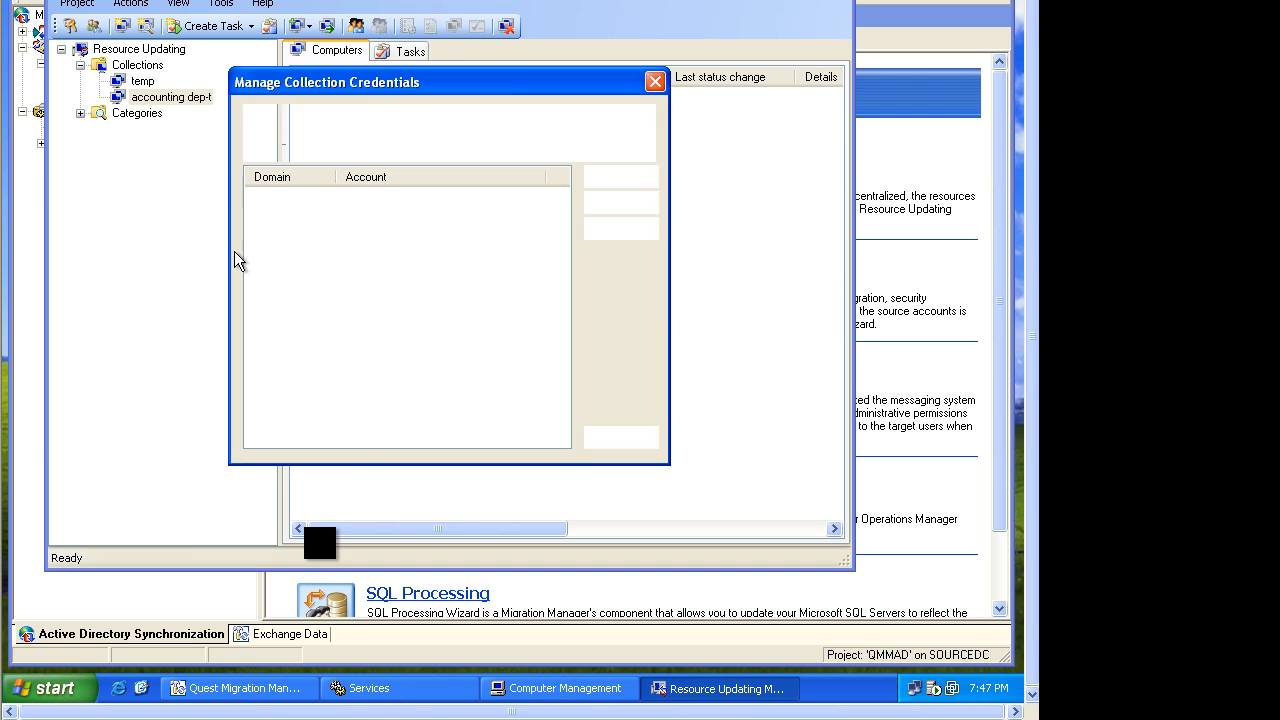
click(610, 180)
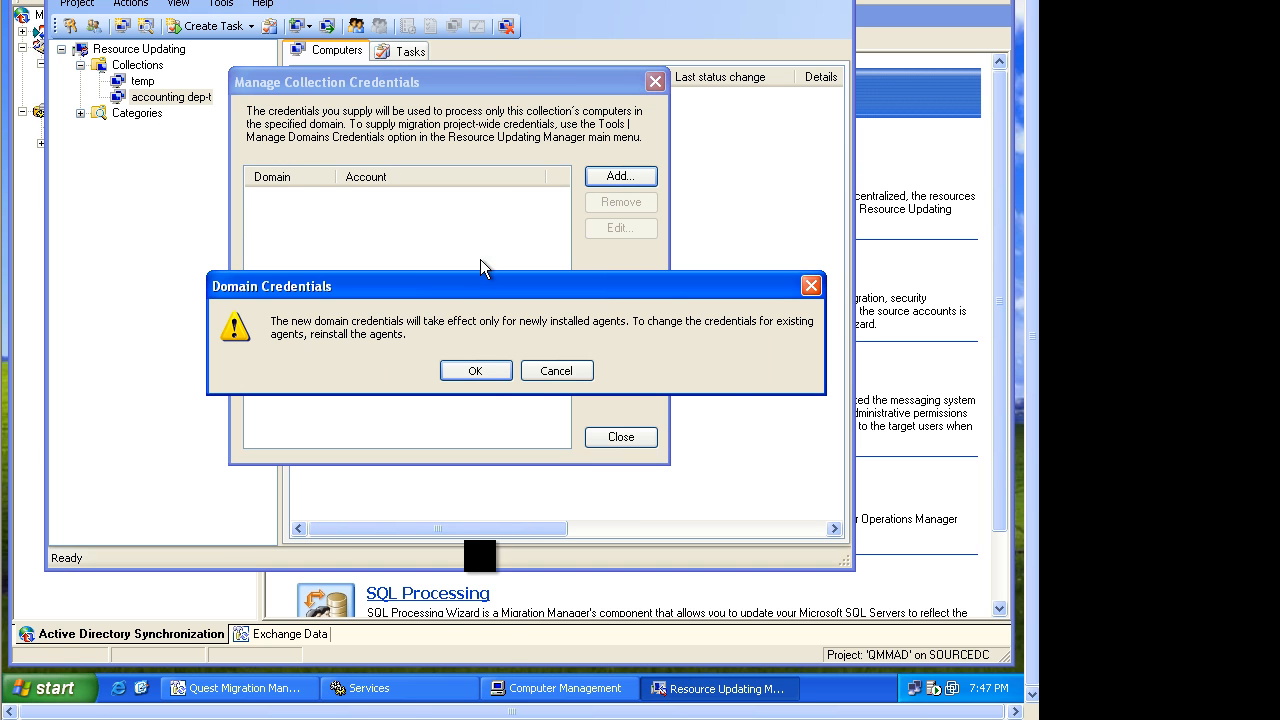
click(488, 369)
text(source)
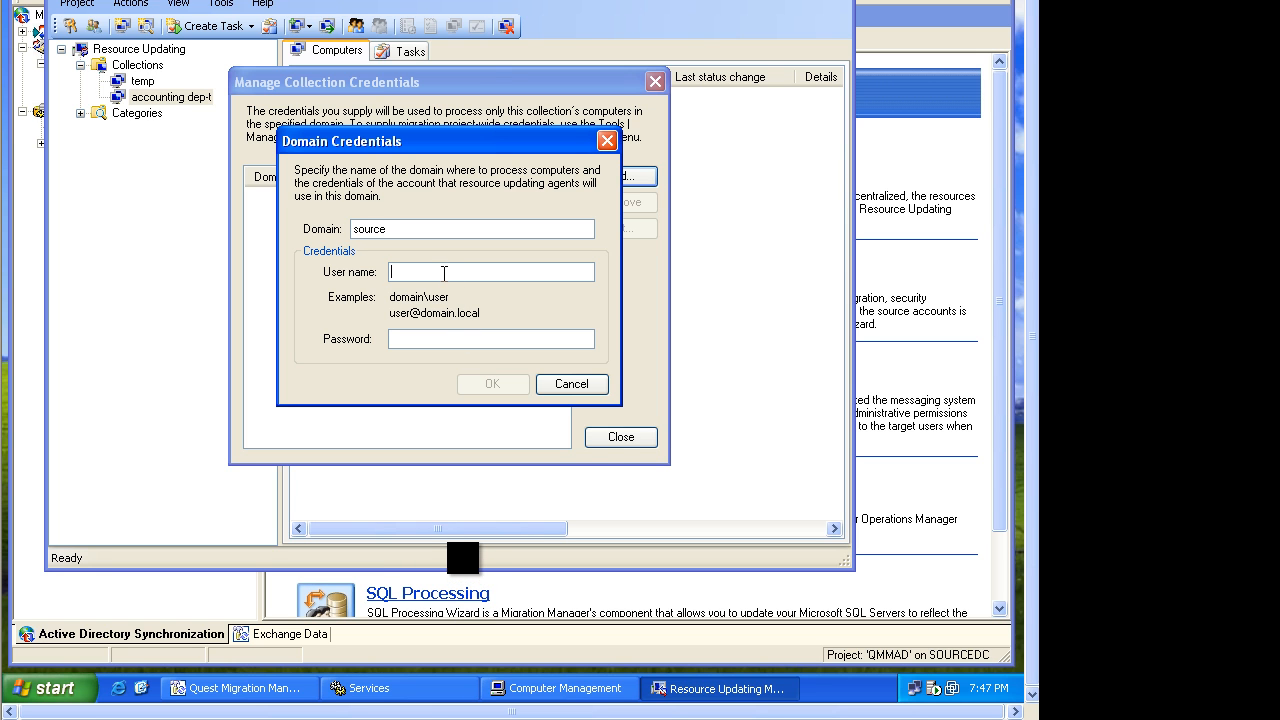
text(source\administrator)
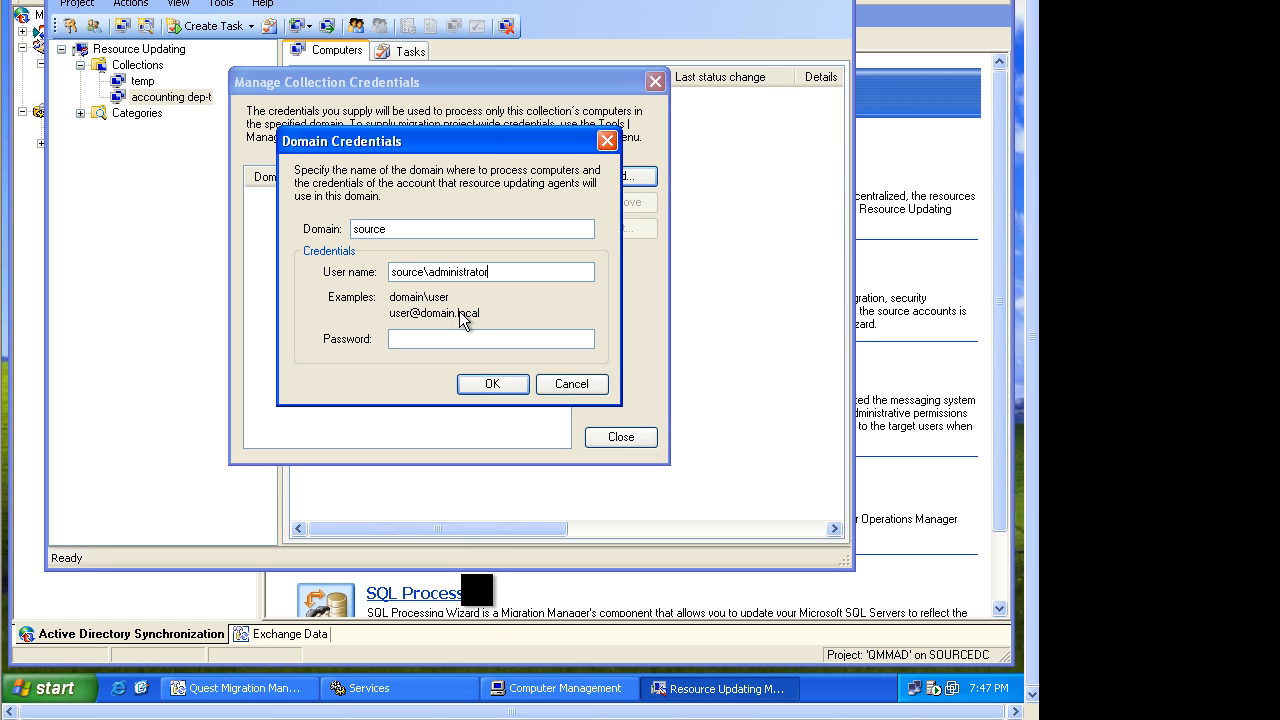
click(463, 338)
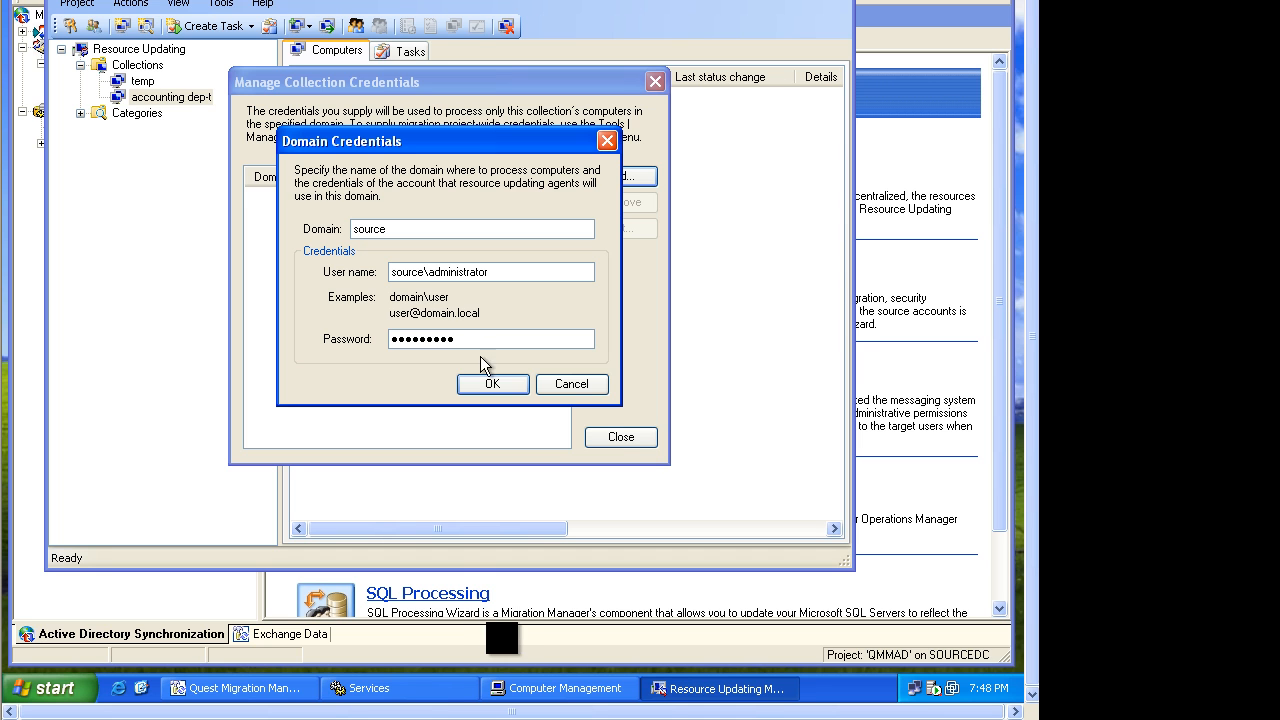
click(491, 383)
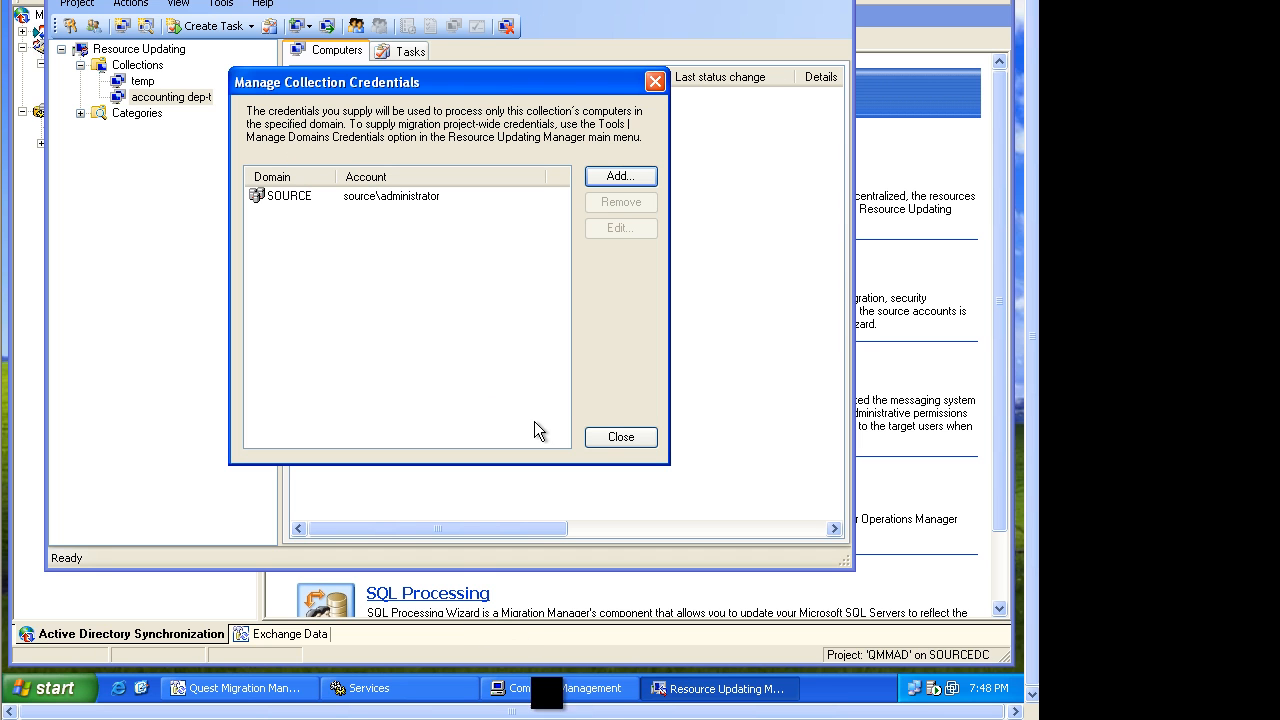
click(616, 438)
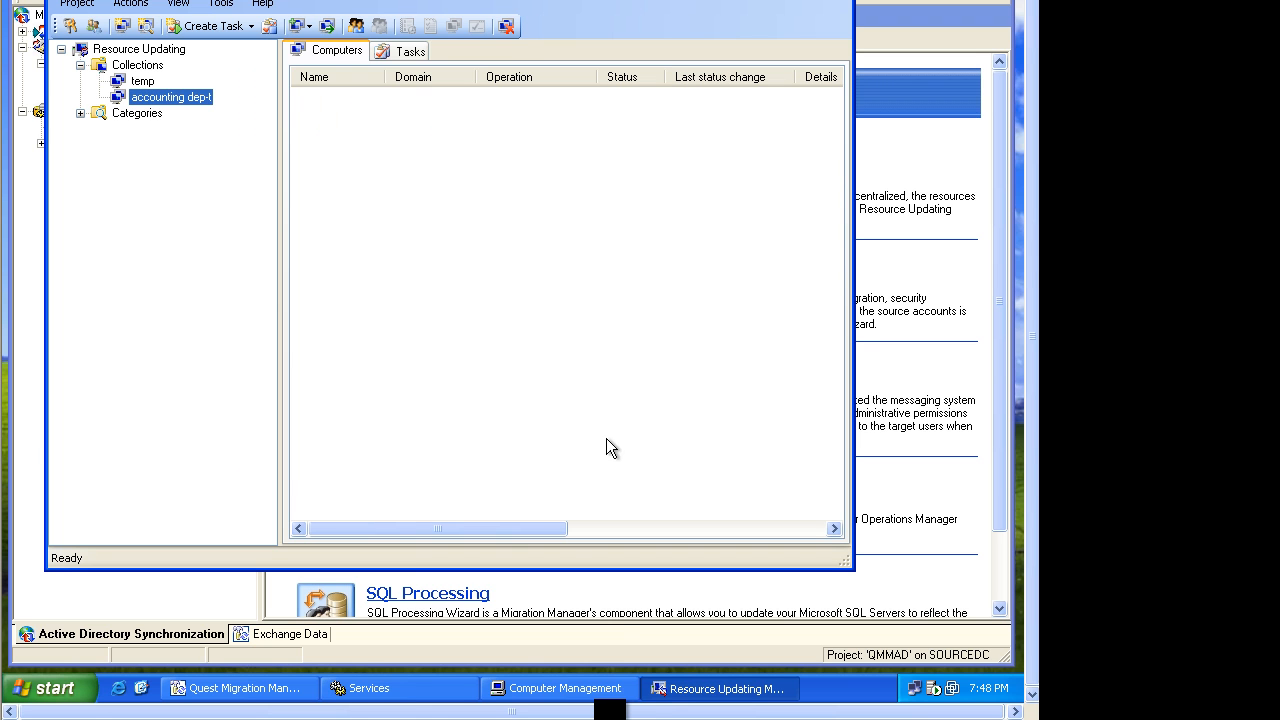
Open the temp collection's domain credentials to review them, then close the dialog.
click(150, 81)
right_click(148, 80)
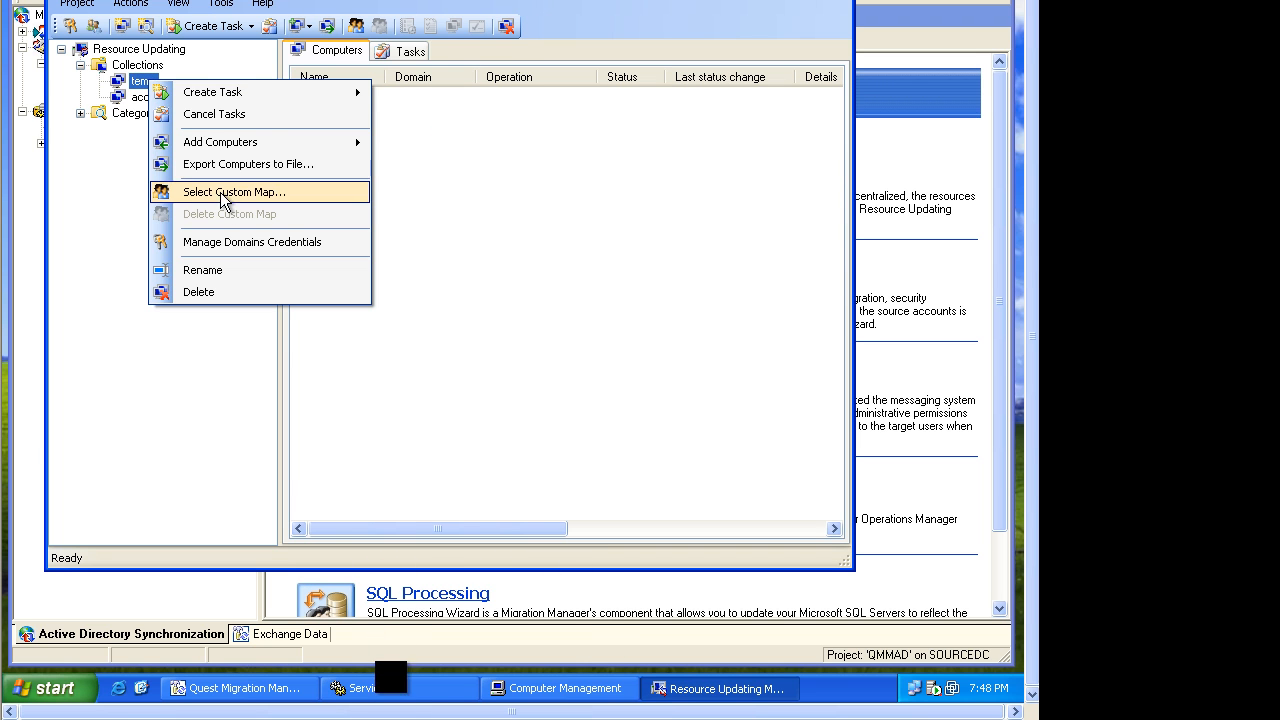
click(240, 243)
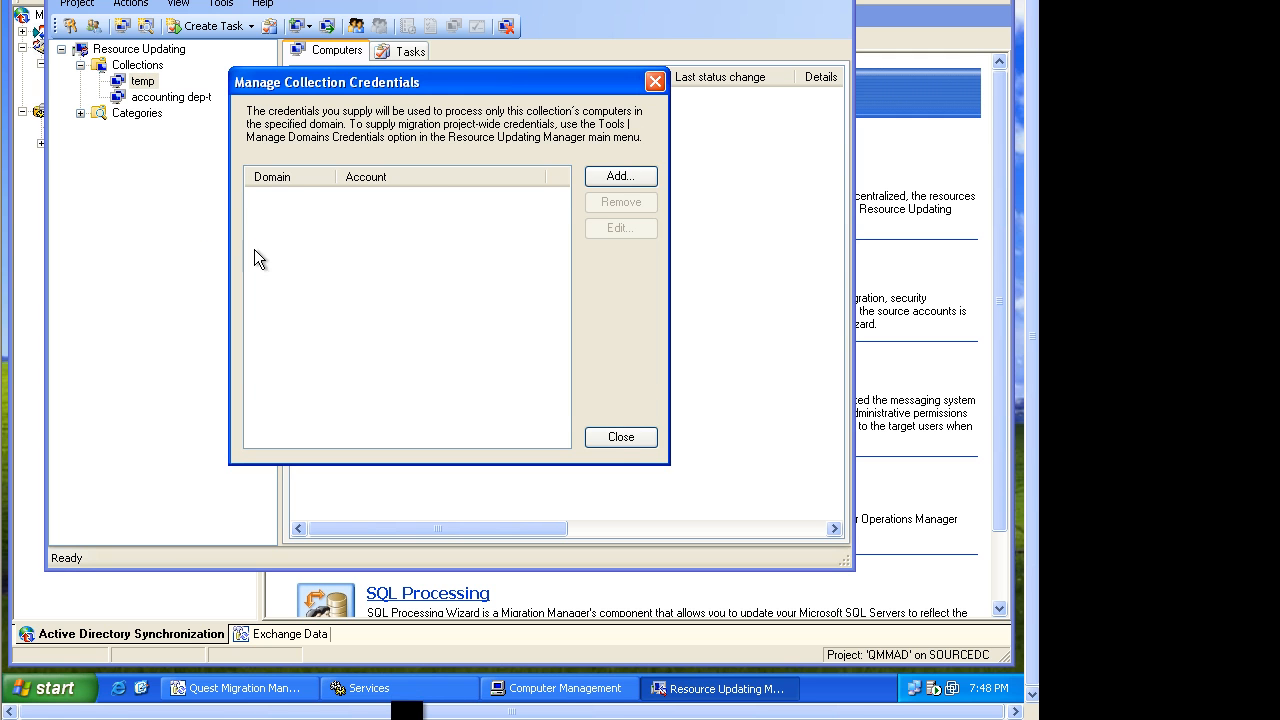
click(639, 440)
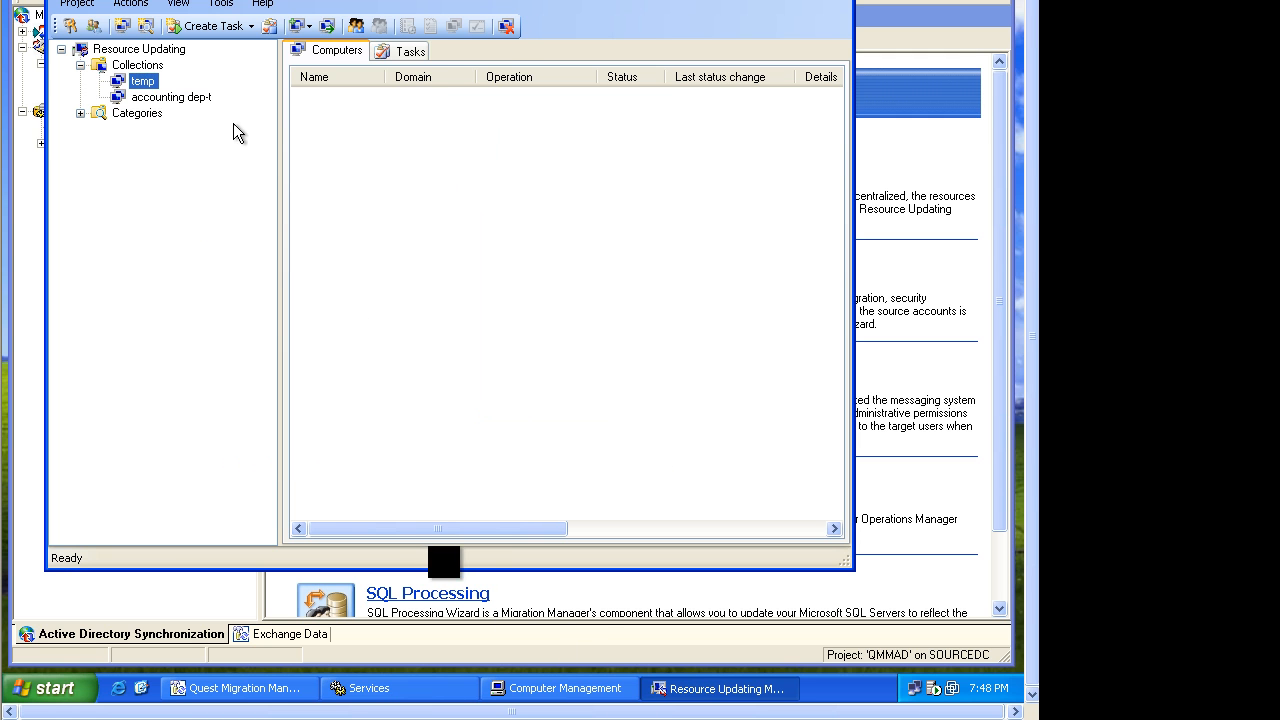
Add project-wide domain credentials for domain source with user source\administrator and the account password.
click(126, 53)
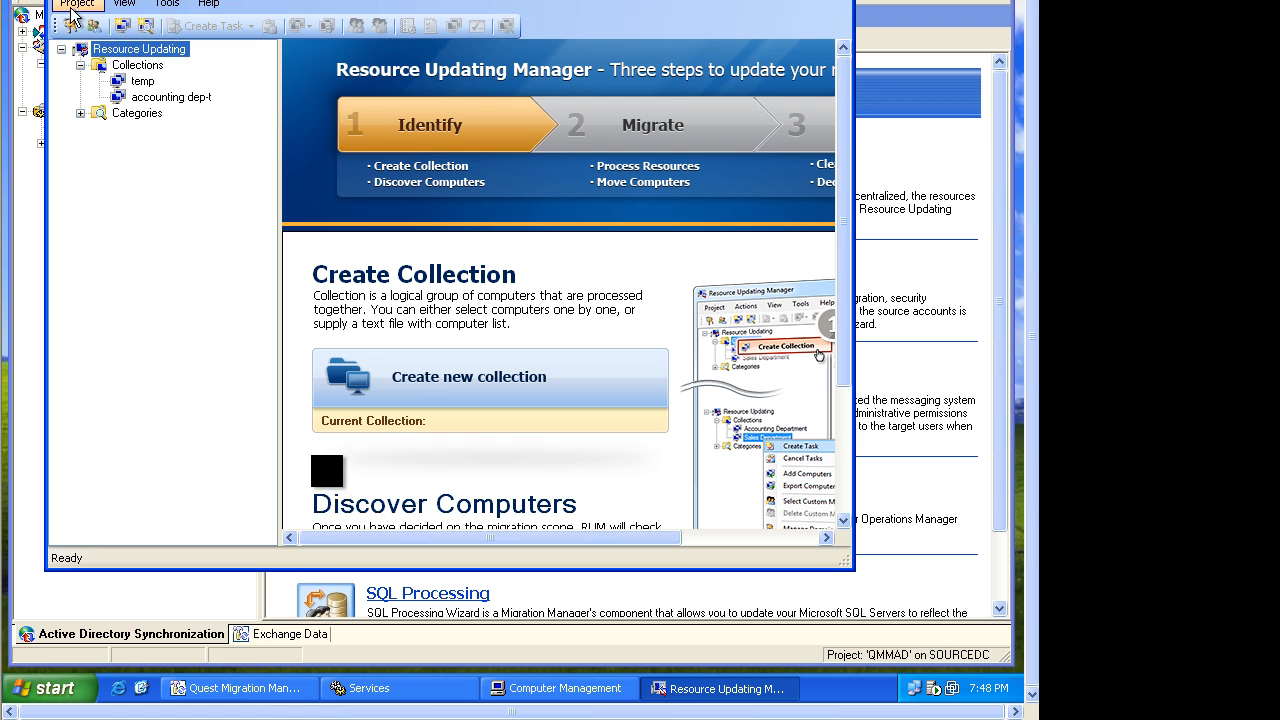
click(75, 4)
click(110, 23)
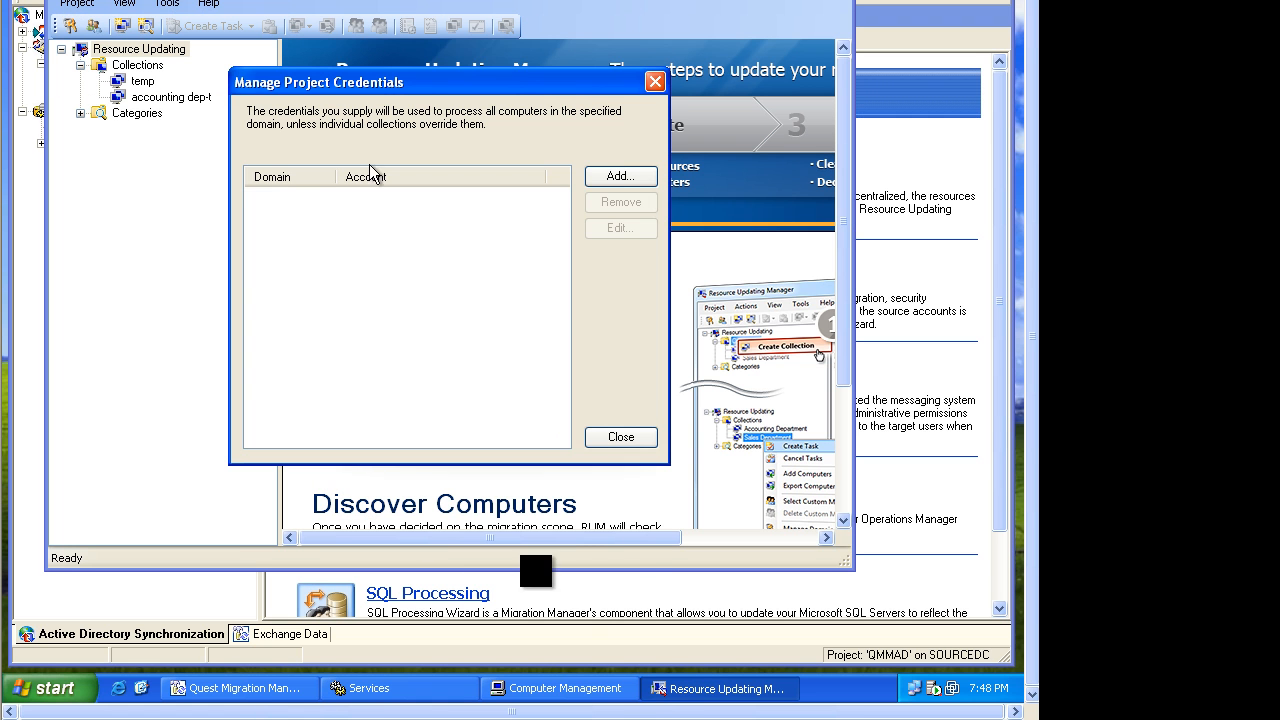
click(608, 180)
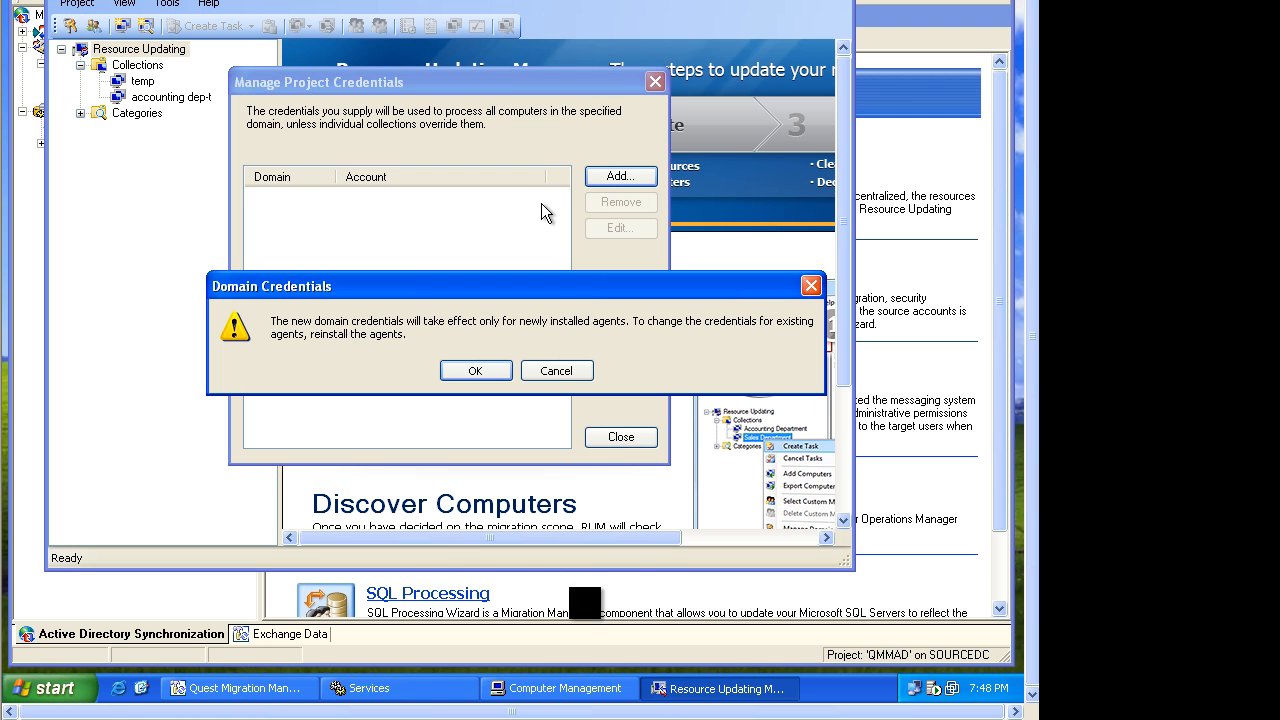
click(502, 367)
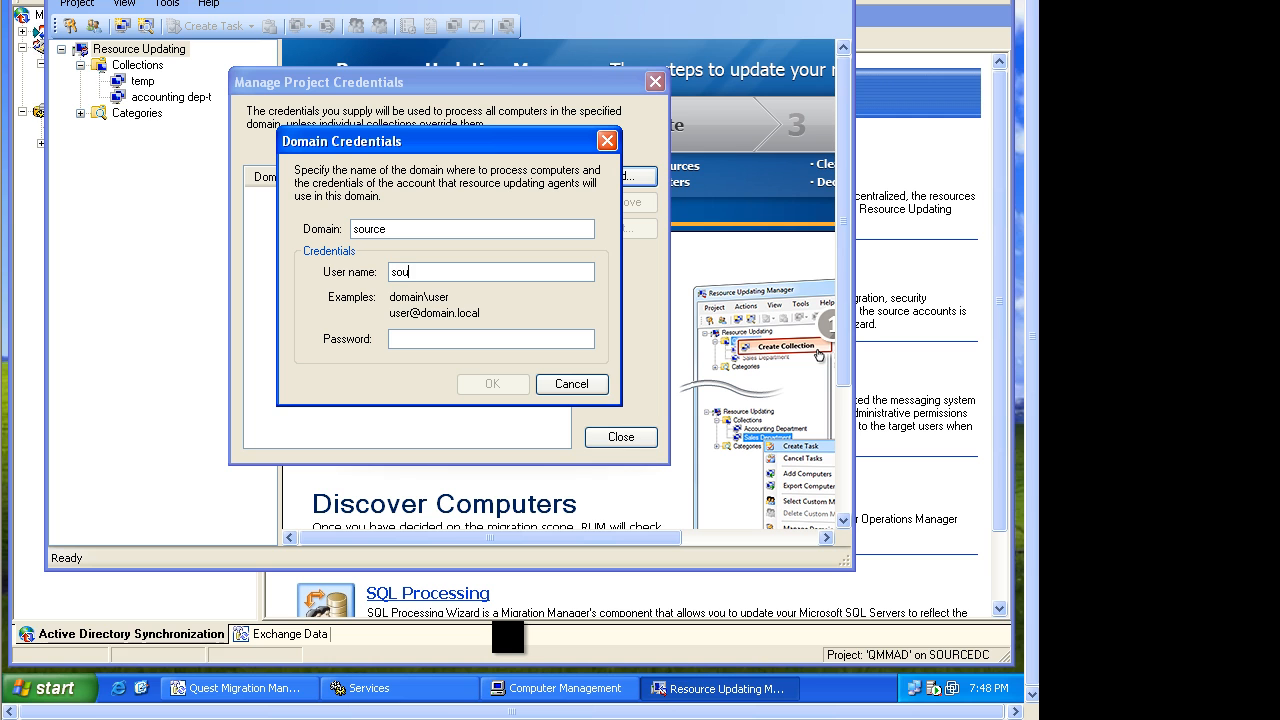
text(administrator)
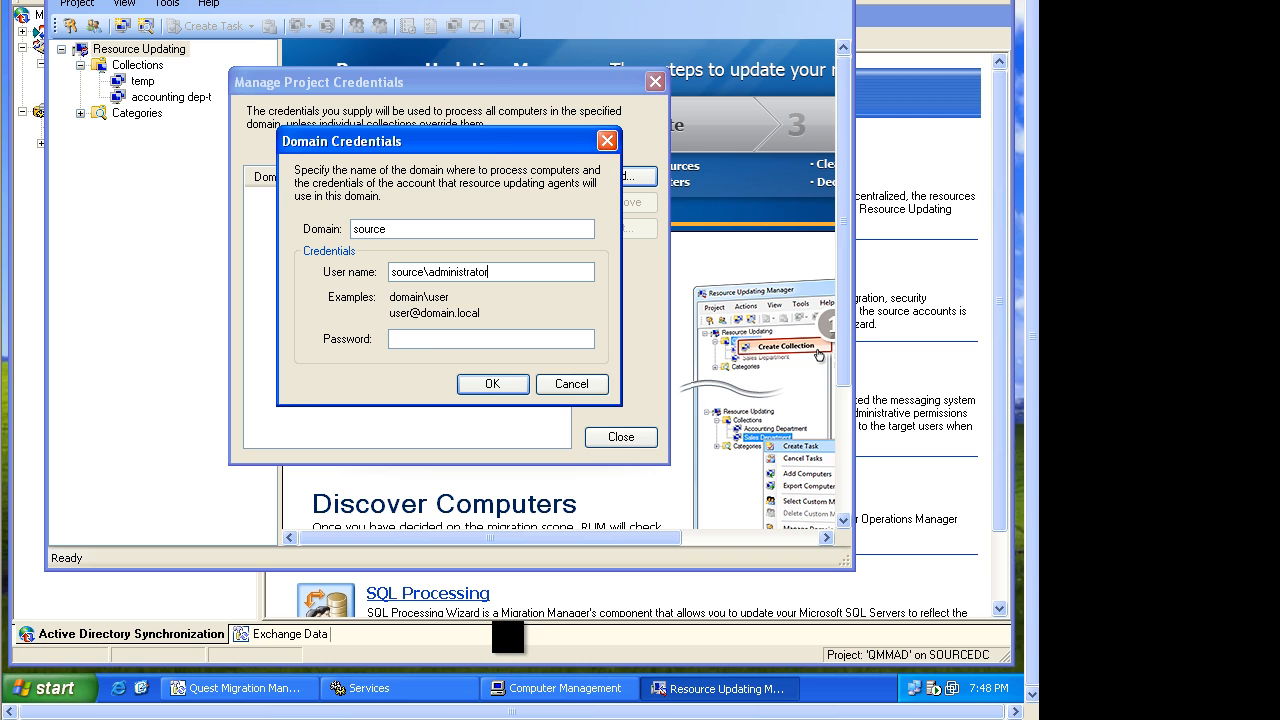
click(456, 342)
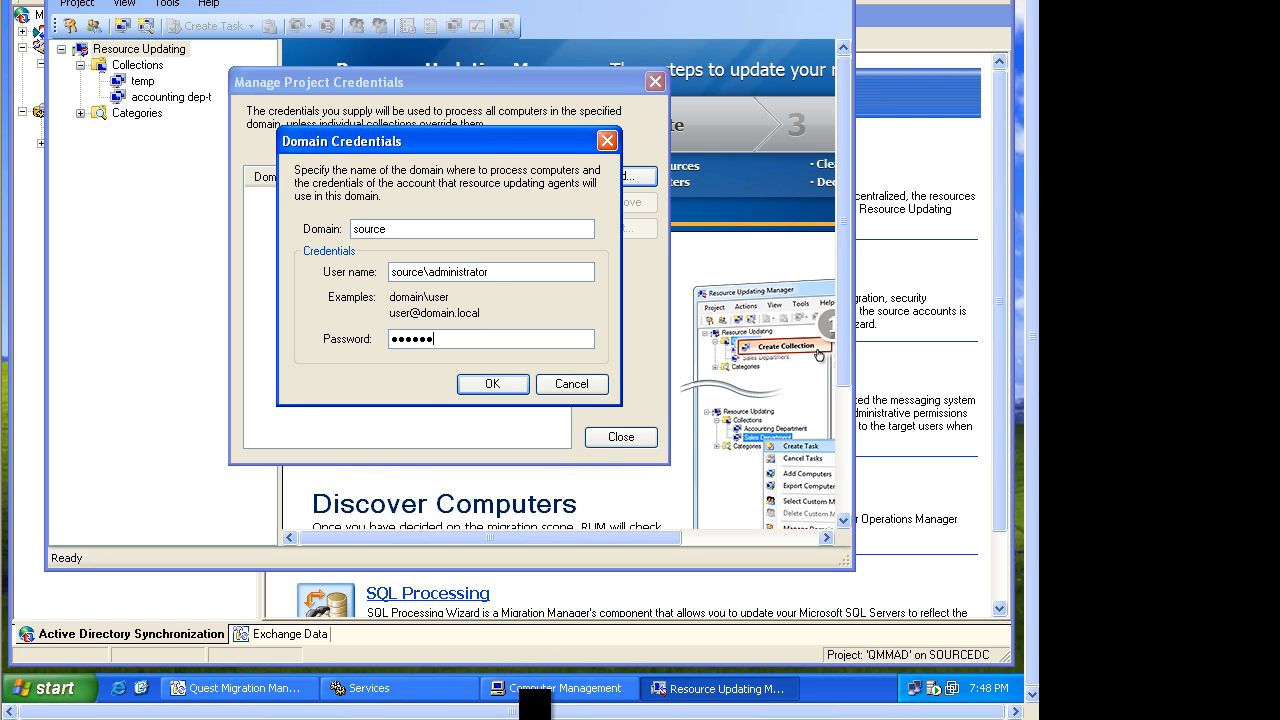
click(476, 382)
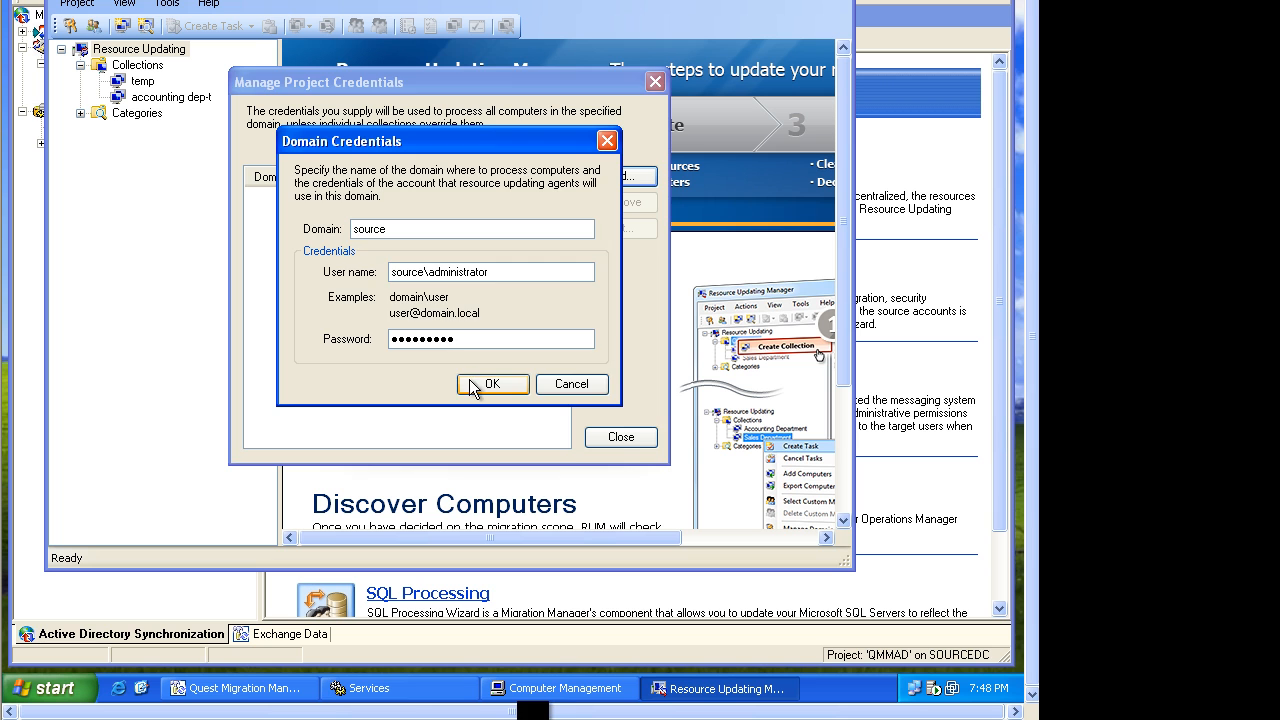
Add project-wide credentials for domain target.local with user target\administrator and the account password, then close the dialog.
click(603, 178)
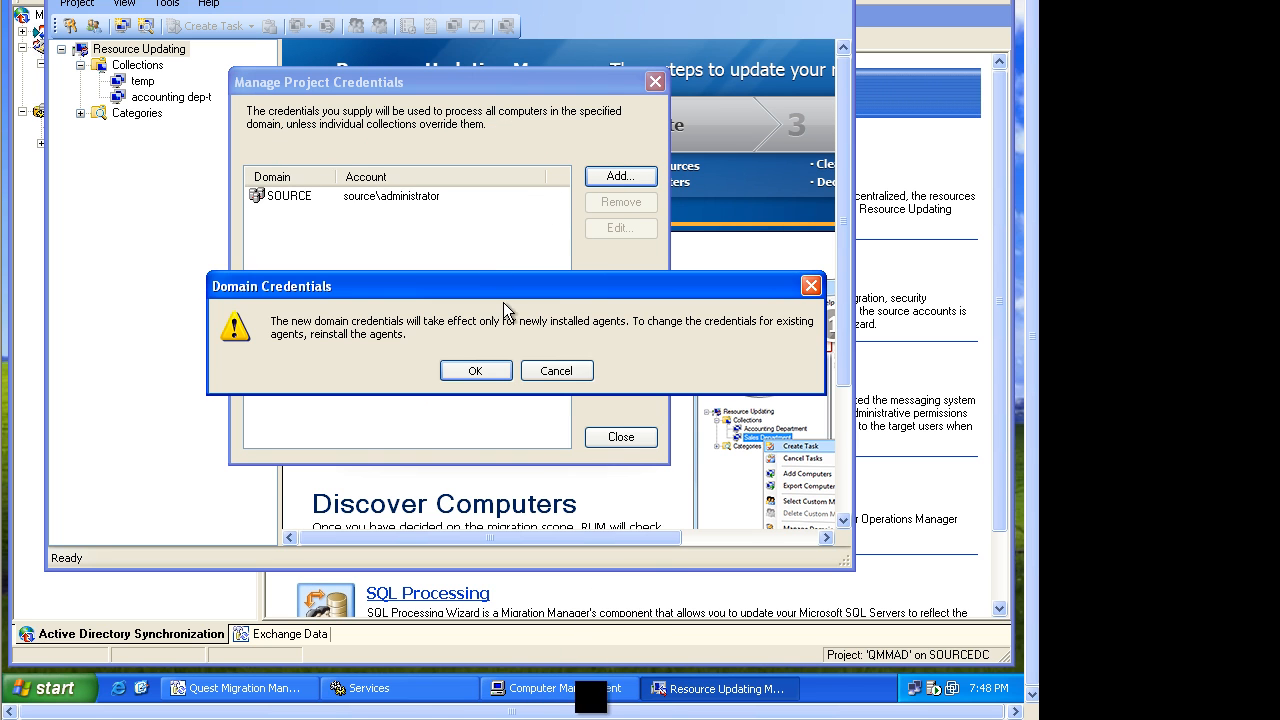
click(492, 370)
text(target.local)
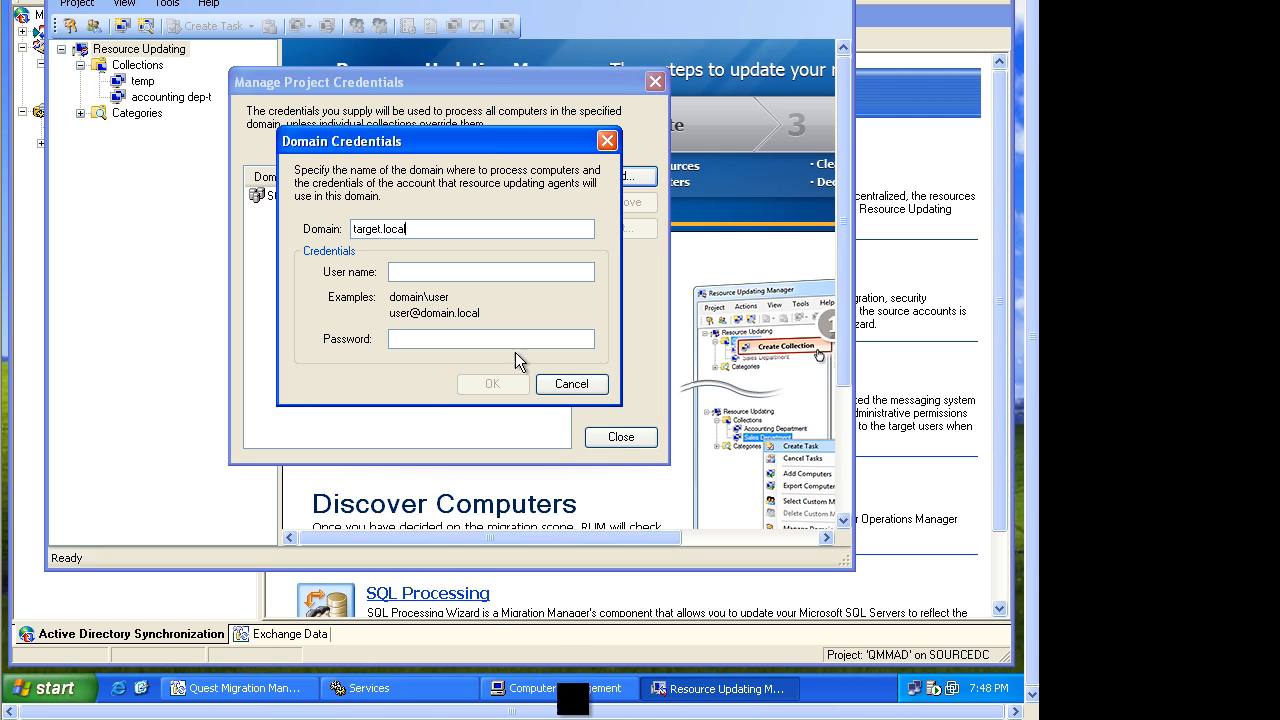
click(434, 273)
text(t)
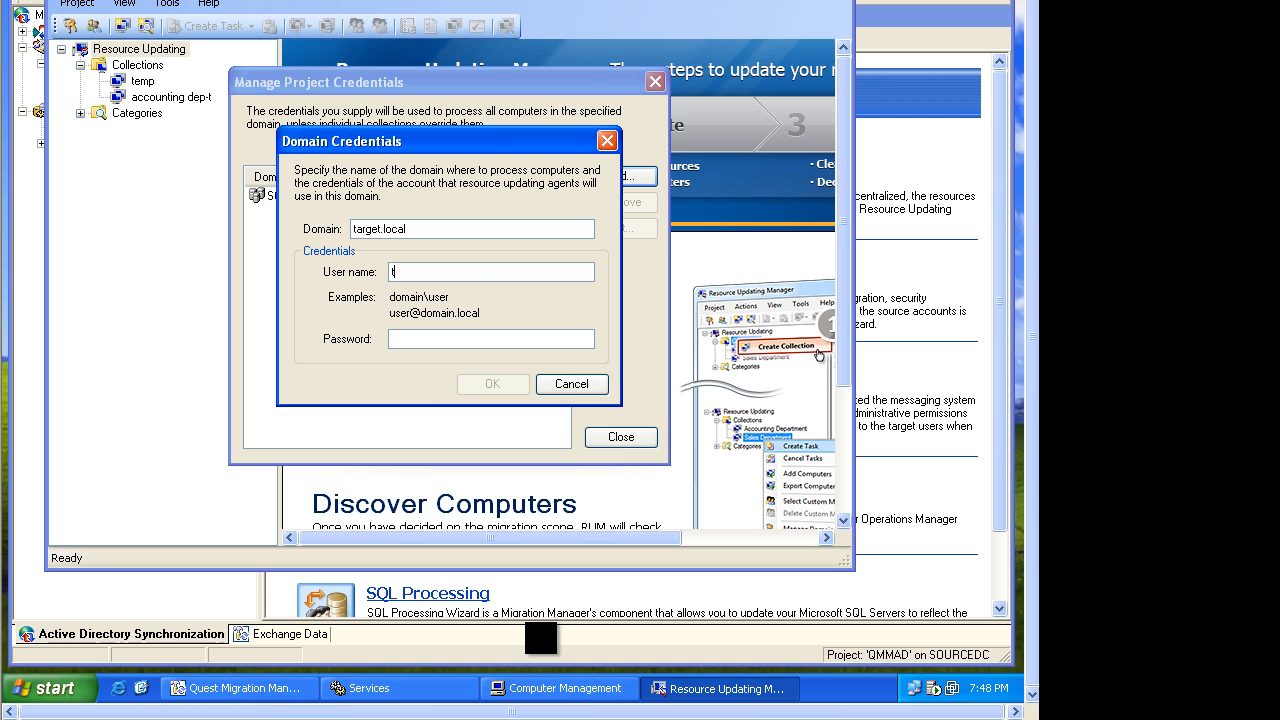
text(arget\administrator)
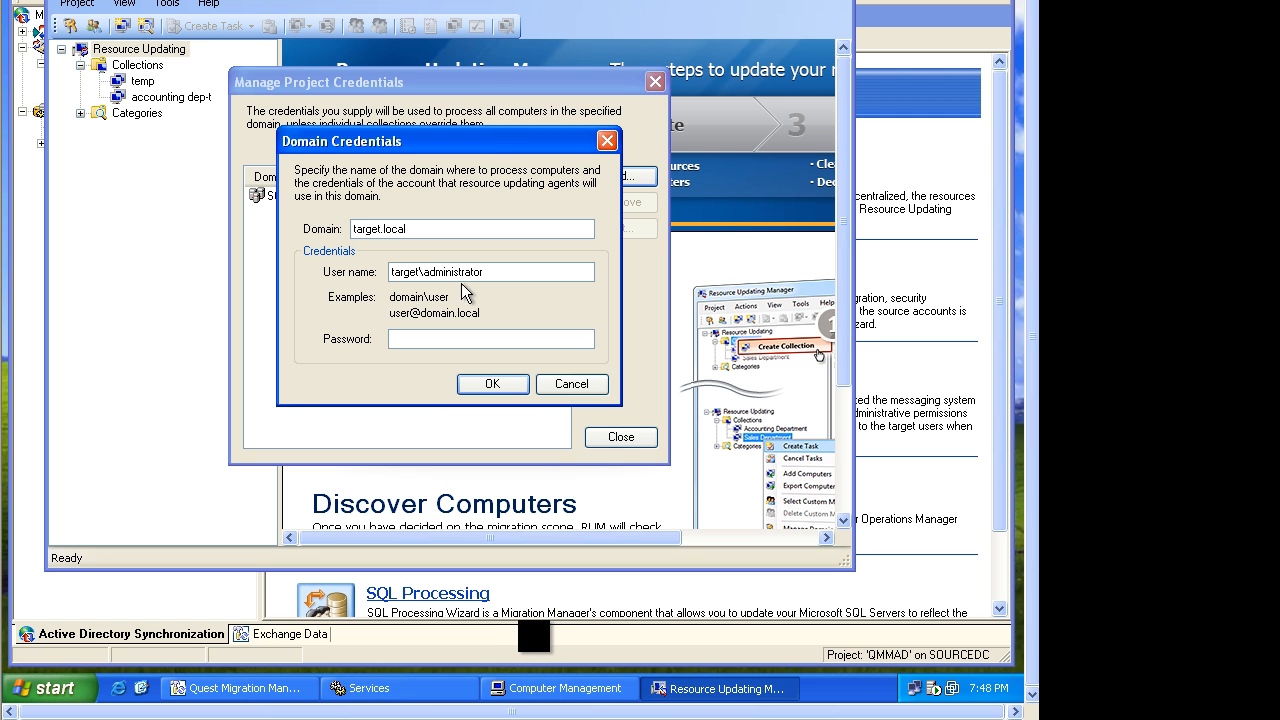
drag(424, 272, 393, 271)
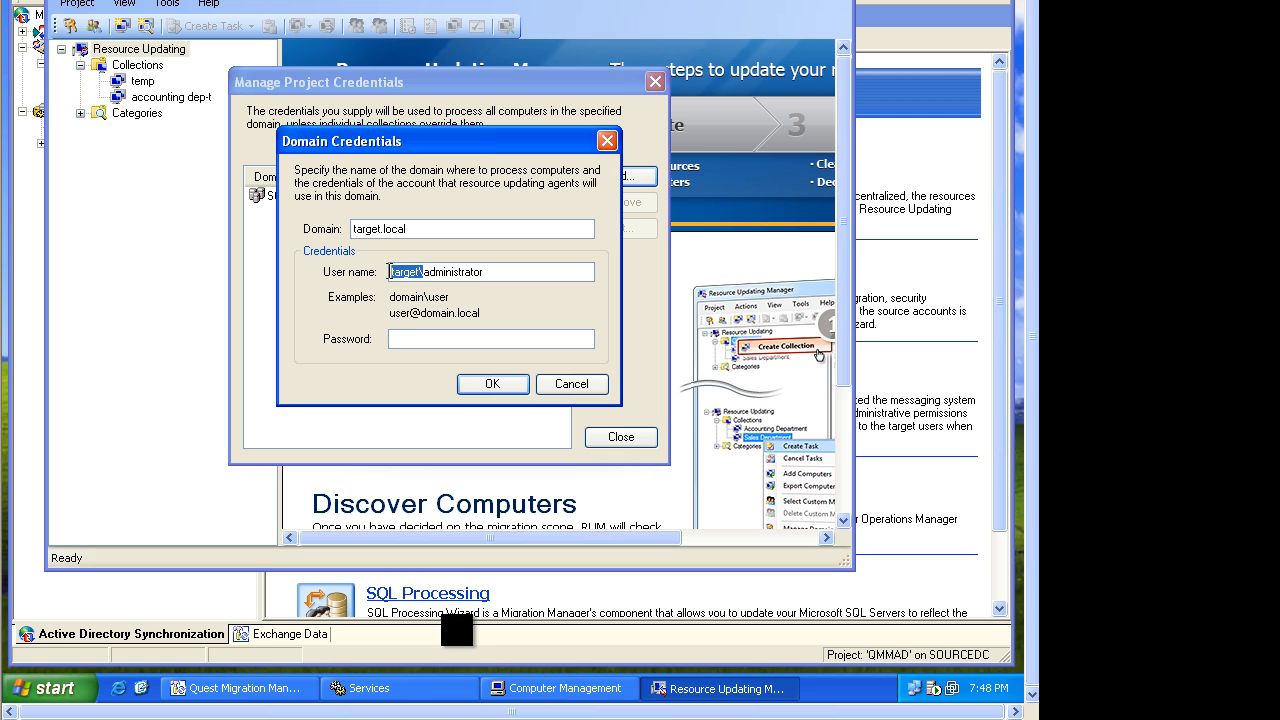
click(398, 338)
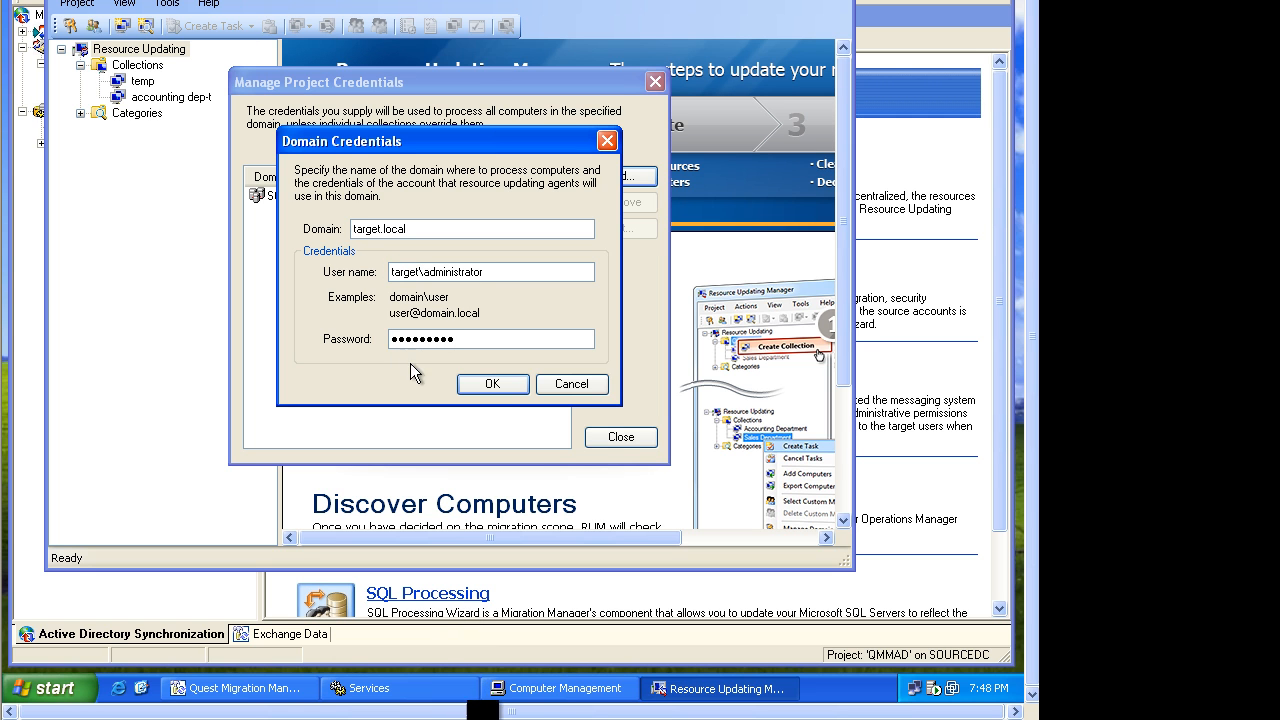
click(487, 386)
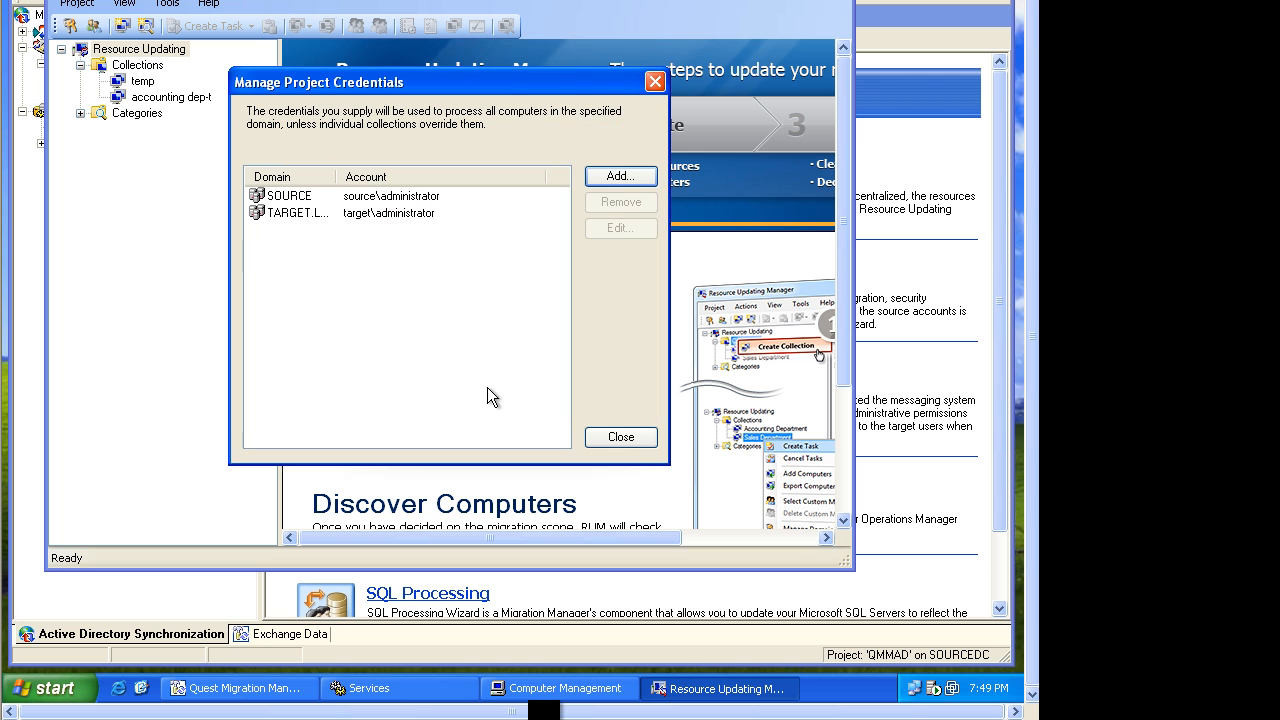
click(607, 436)
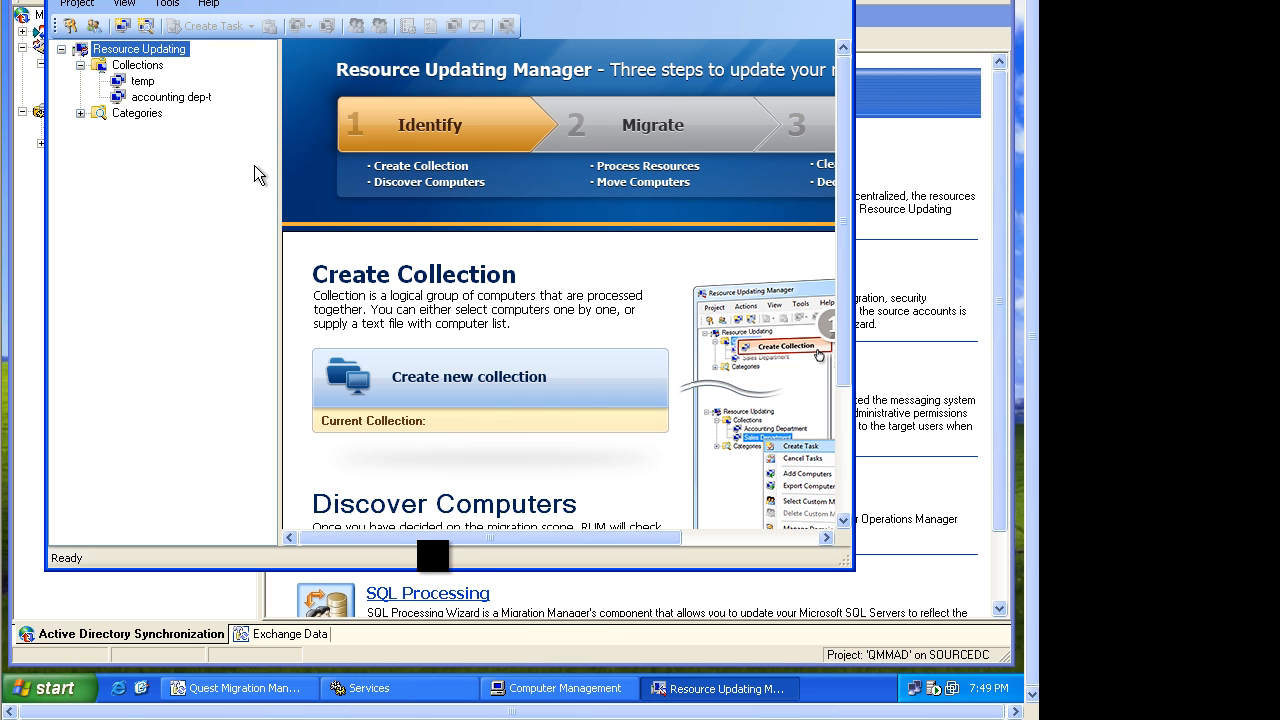
Open the temp collection's domain credentials to check the inherited project credentials.
click(142, 81)
right_click(146, 81)
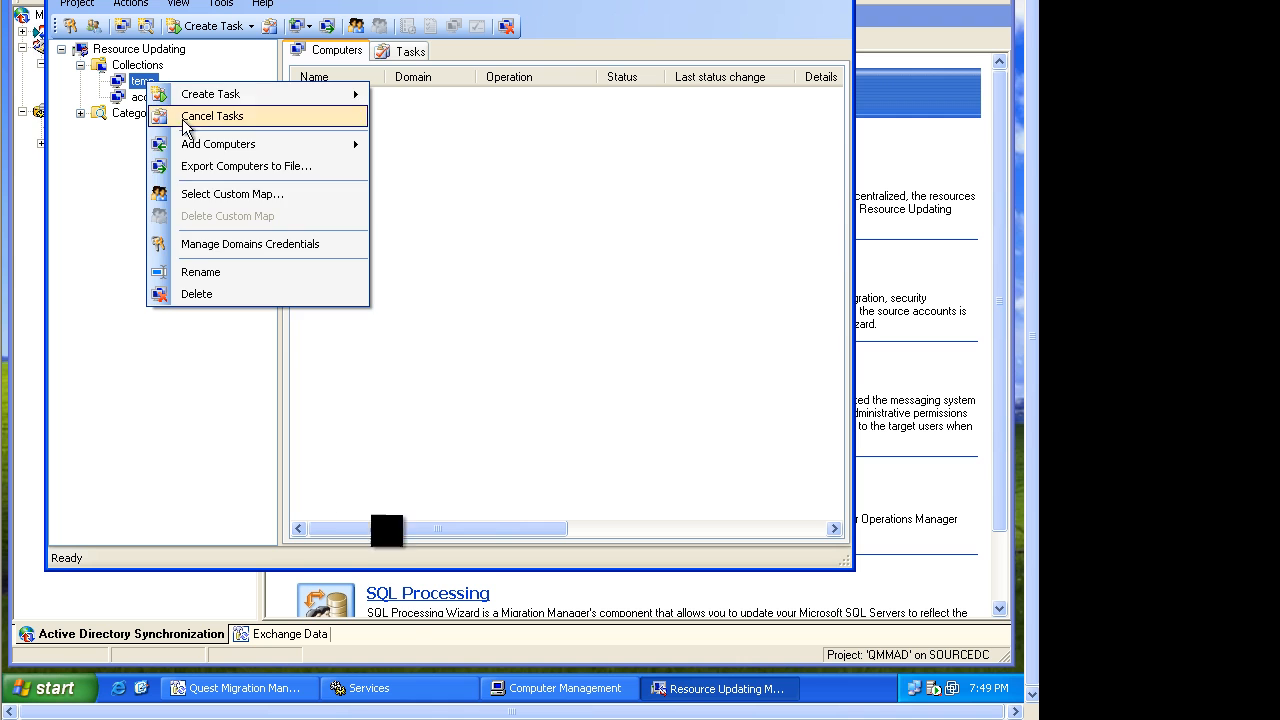
click(194, 248)
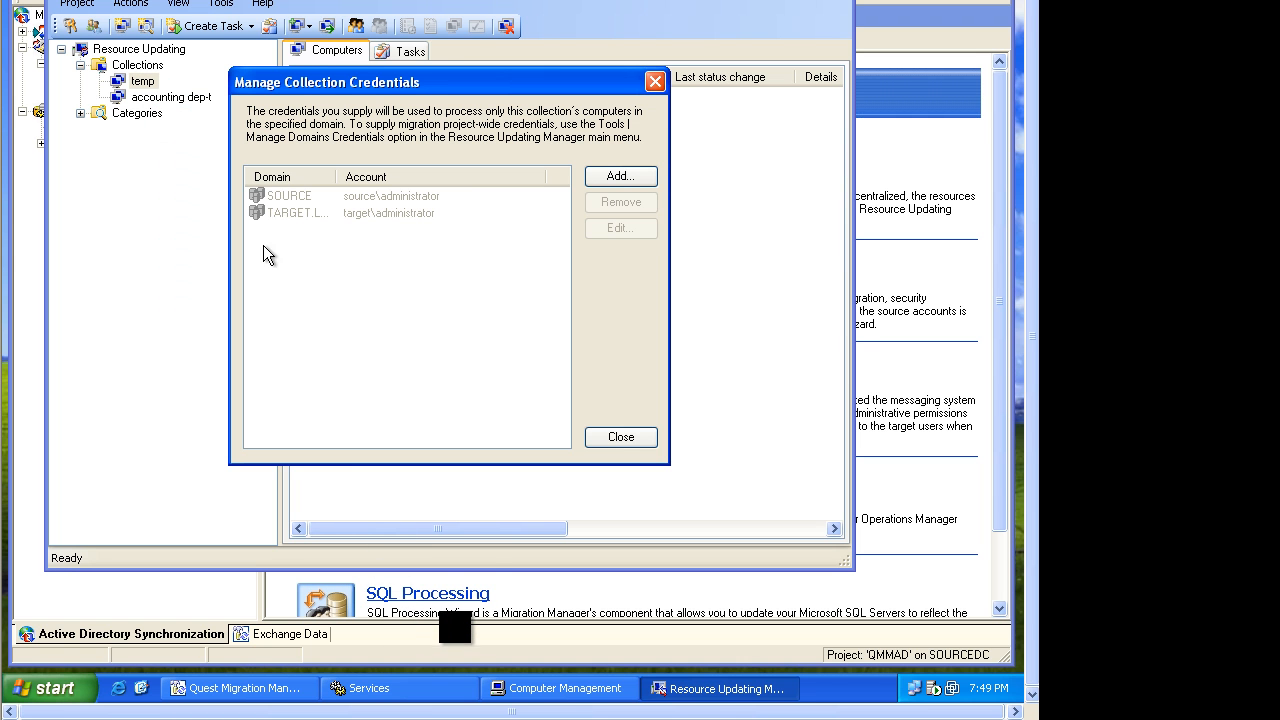
Inspect the inherited SOURCE and TARGET credential entries, then close the collection credentials dialog.
click(291, 212)
click(291, 198)
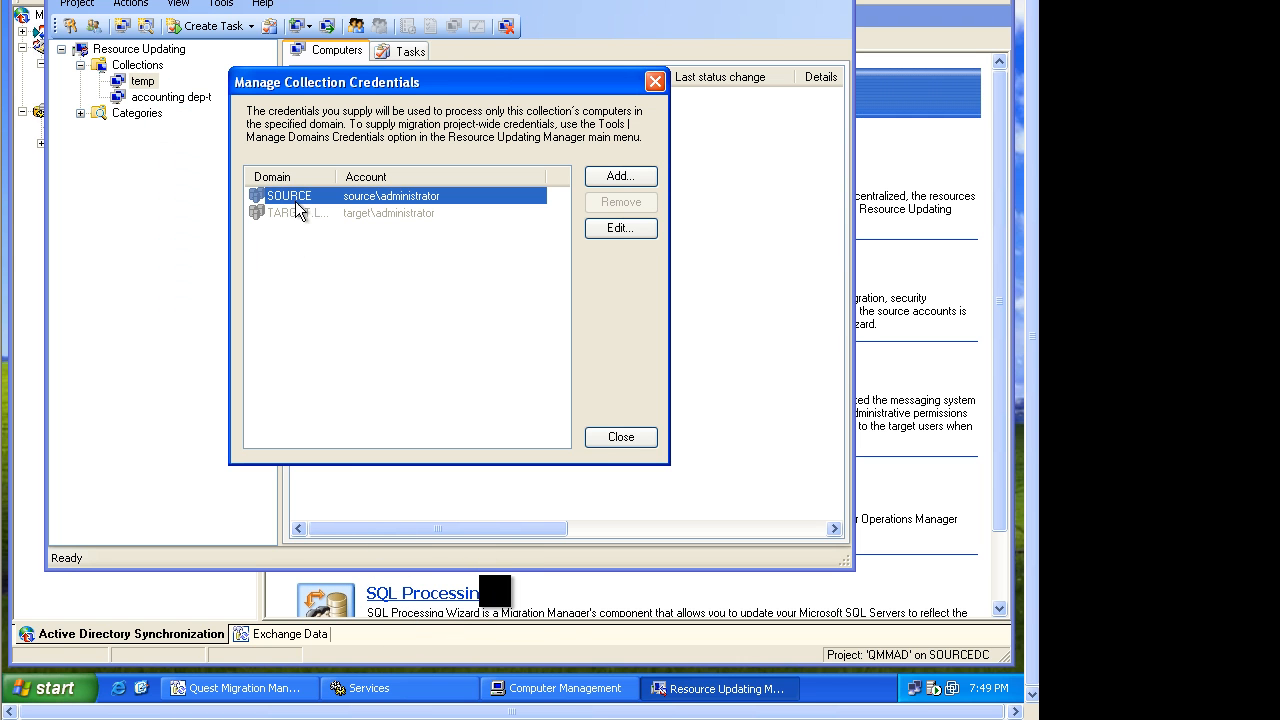
click(602, 438)
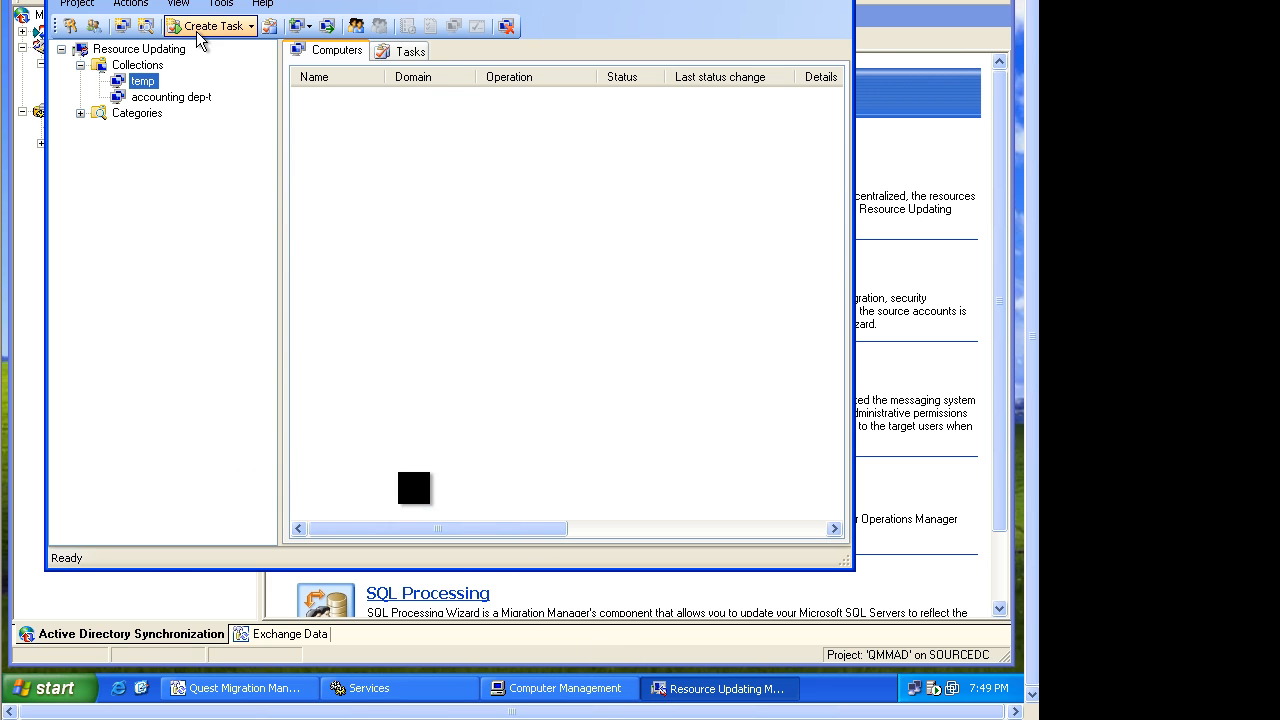
Add the single computer sourcedc from domain source to the temp collection.
right_click(152, 83)
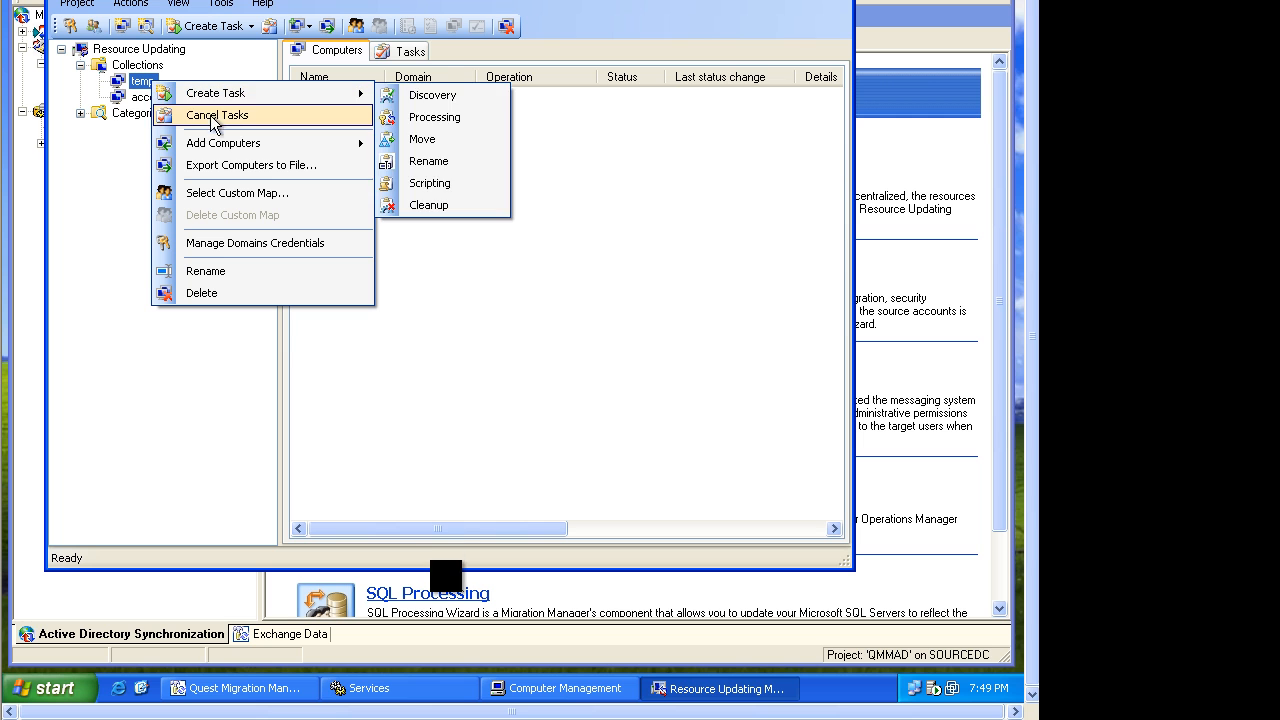
mouse_move(300, 143)
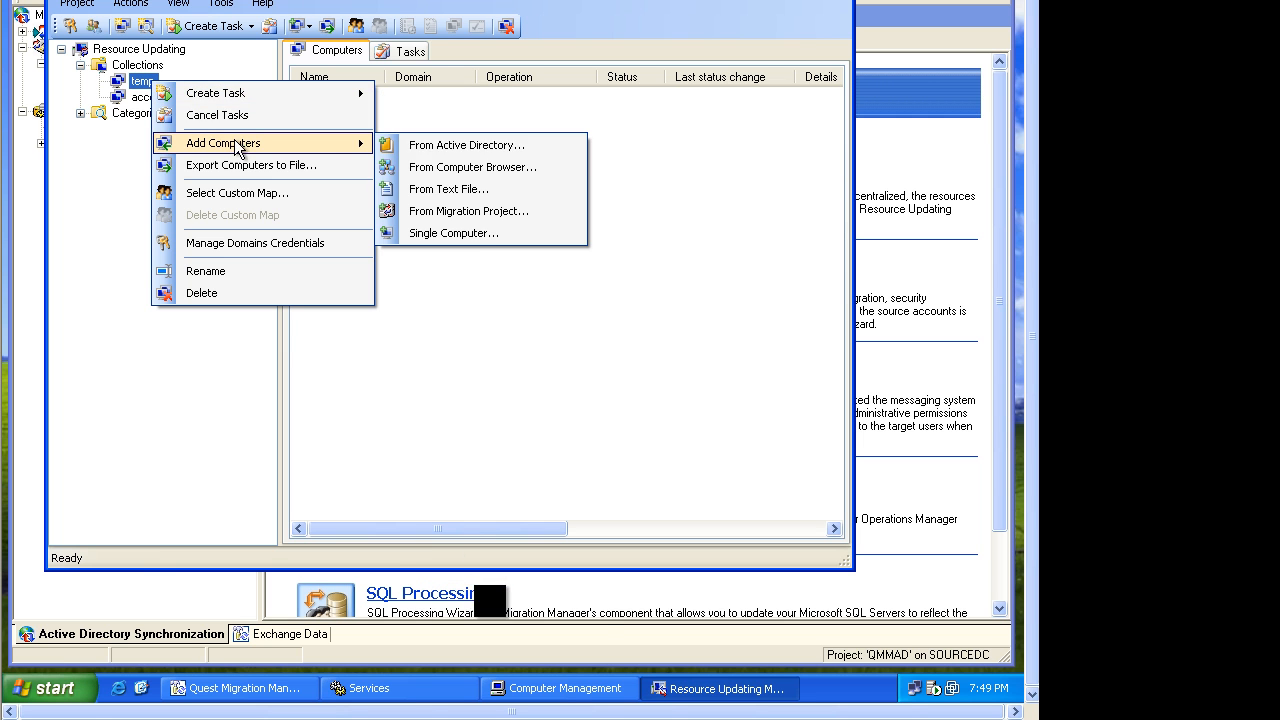
click(472, 231)
text(sourcedc)
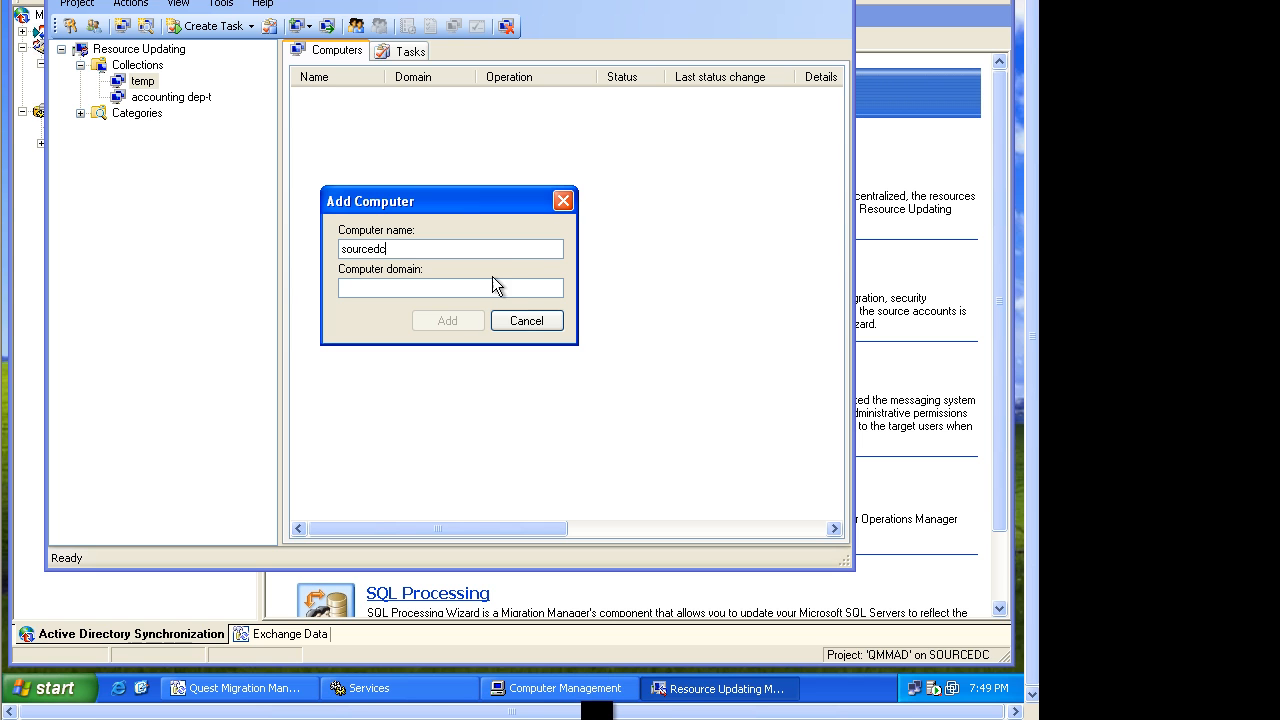
click(463, 292)
text(source)
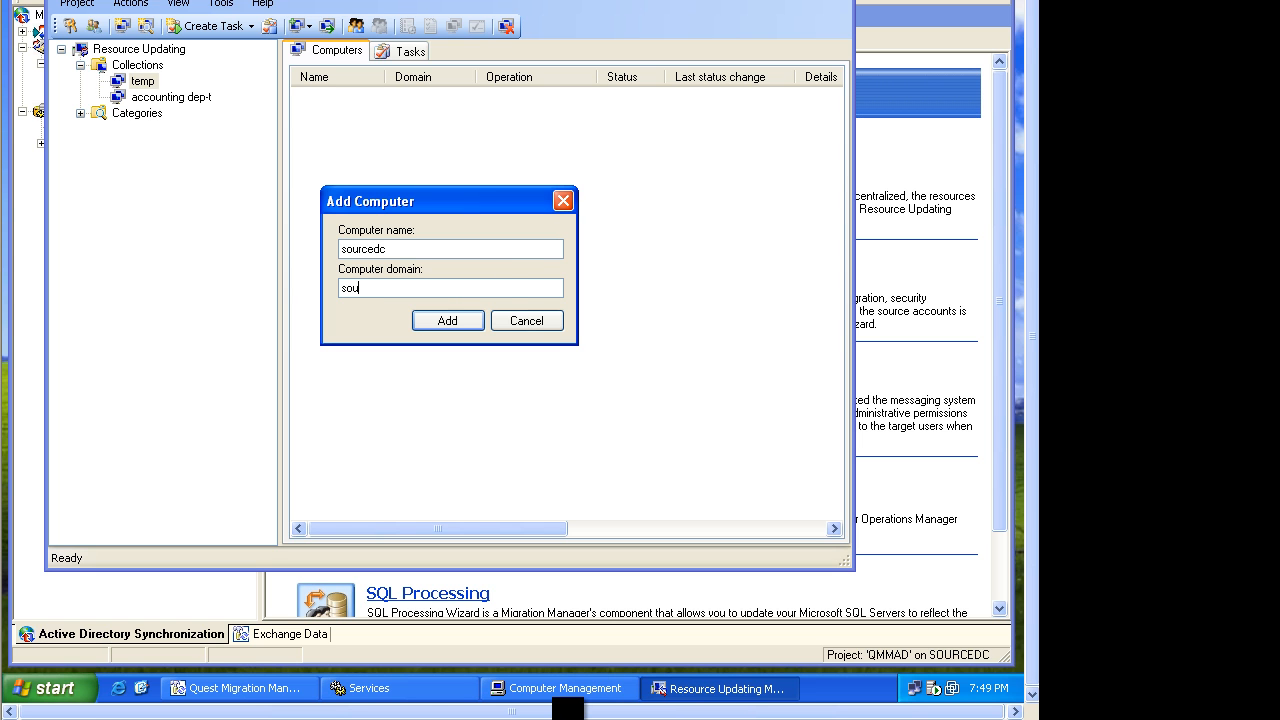
click(456, 316)
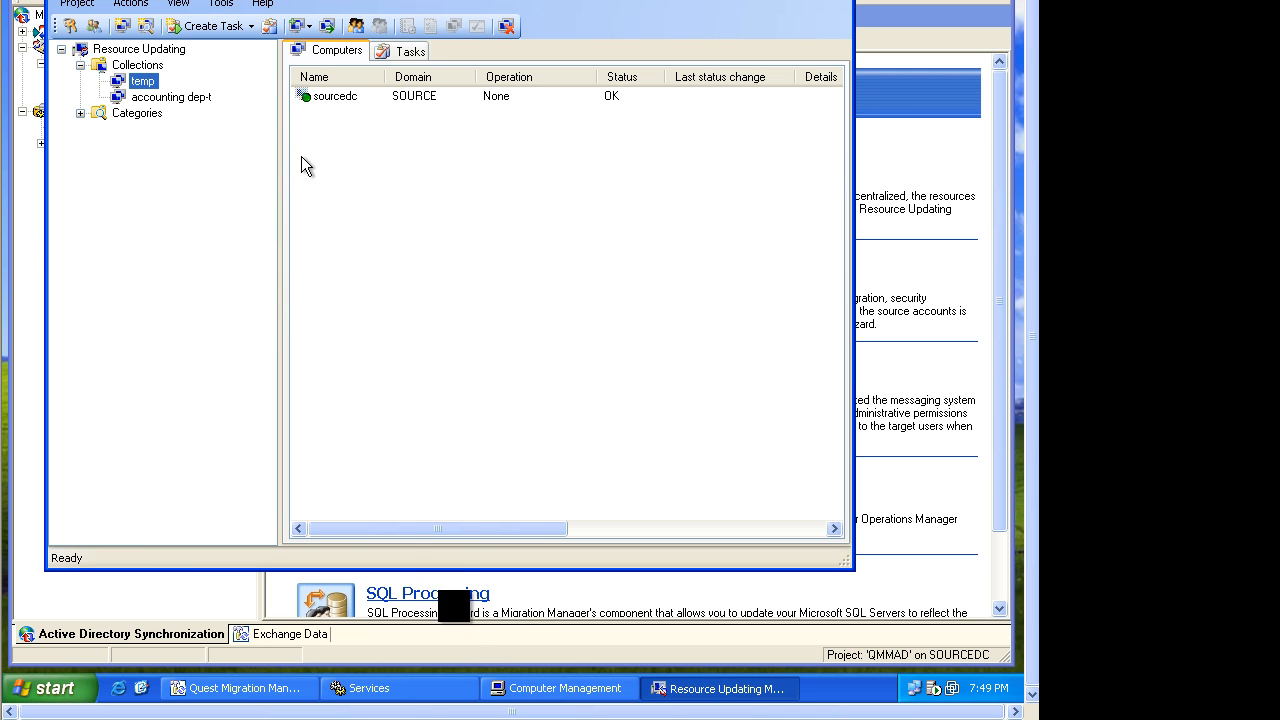
right_click(141, 81)
mouse_move(177, 98)
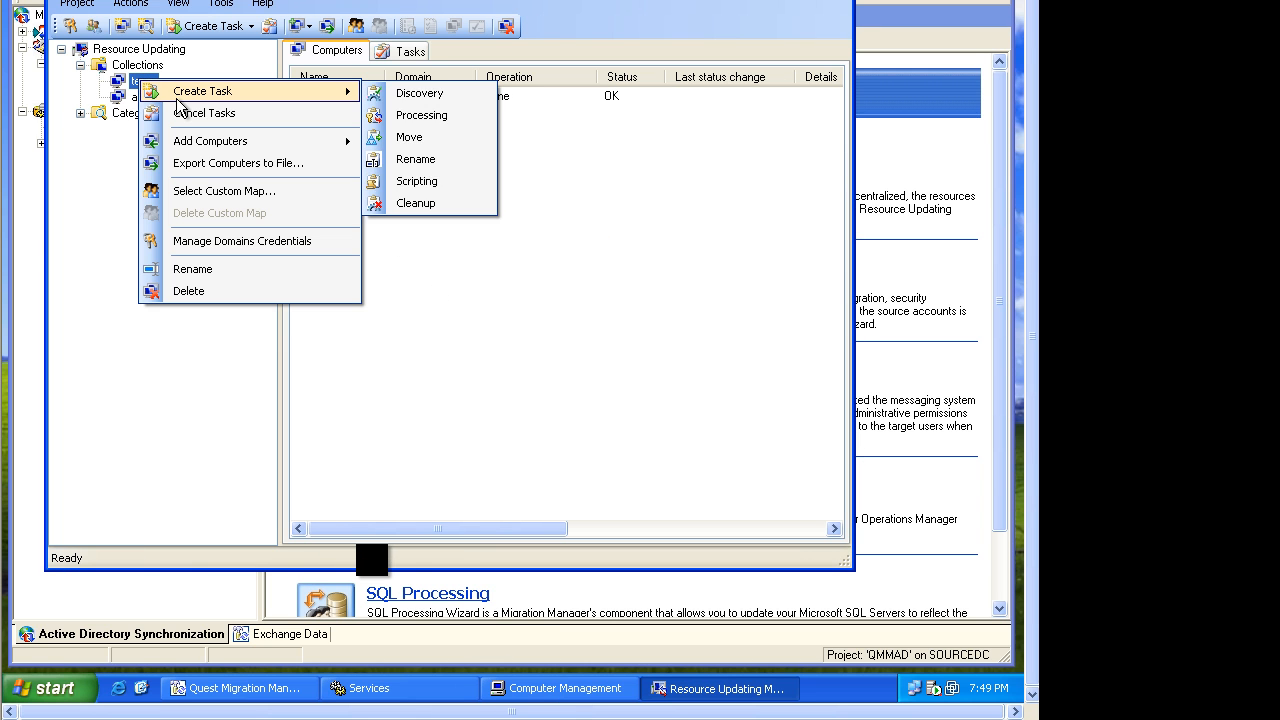
click(464, 308)
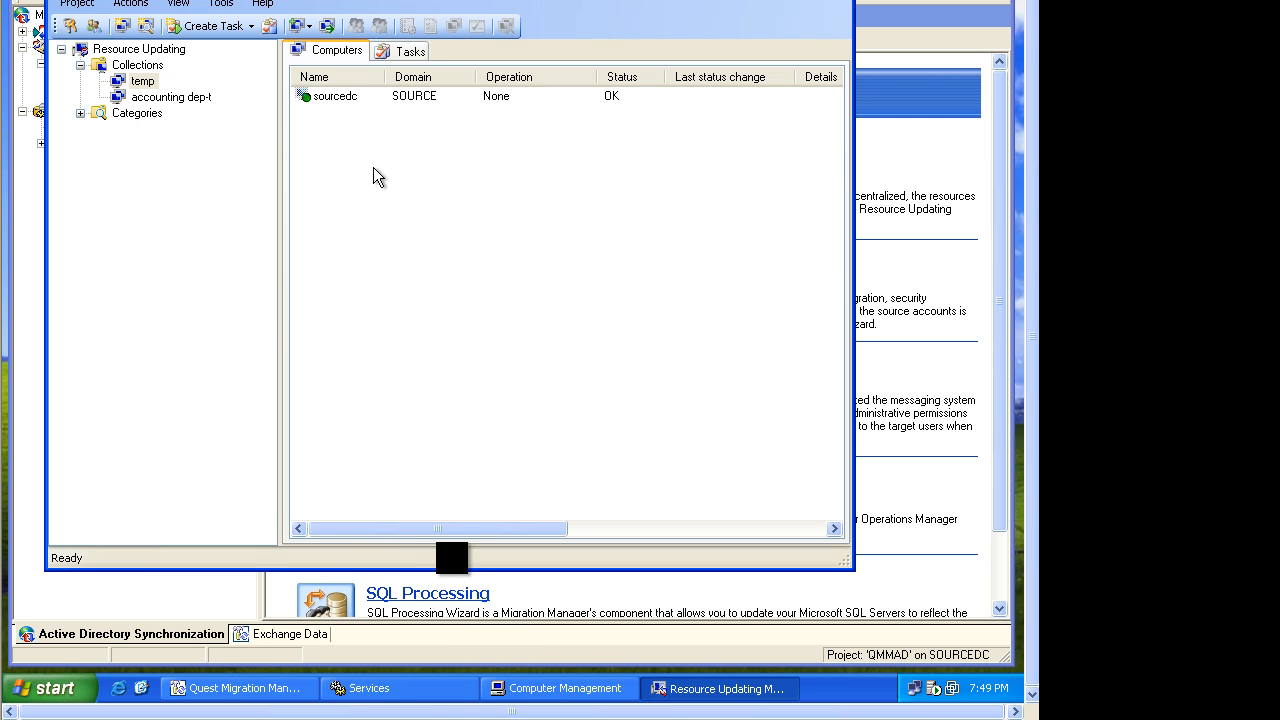
right_click(351, 108)
mouse_move(490, 111)
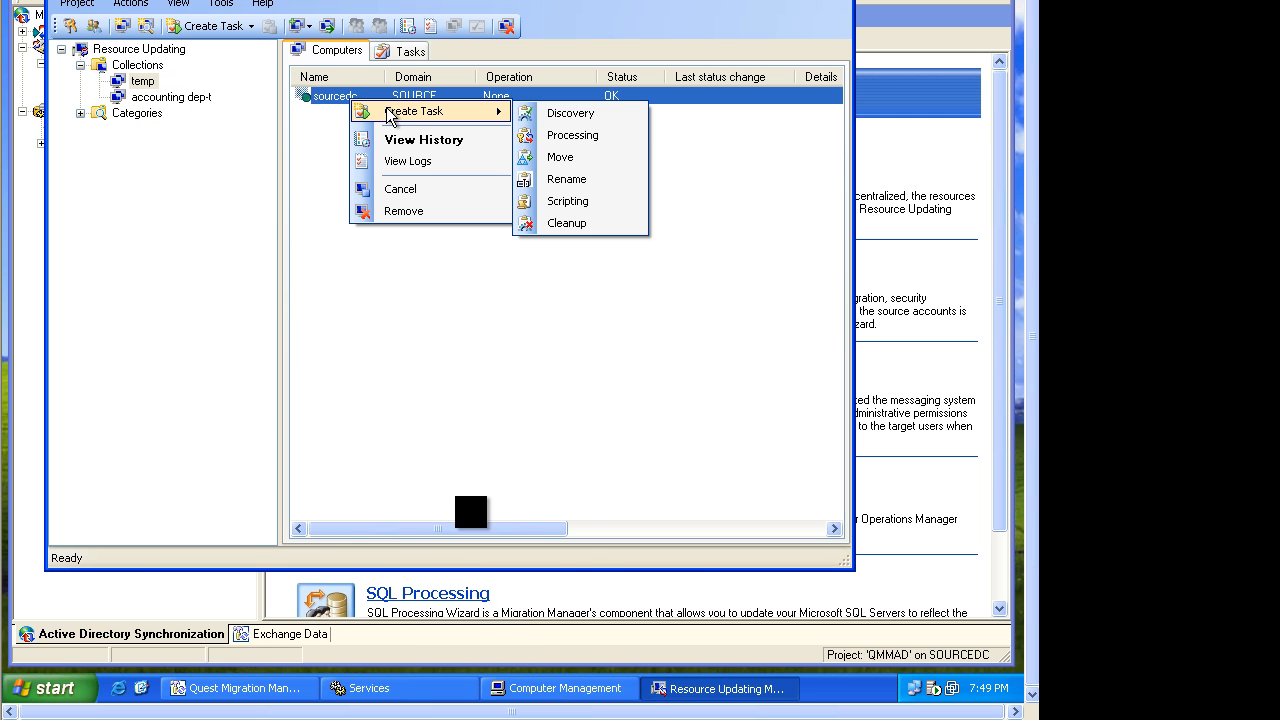
click(484, 262)
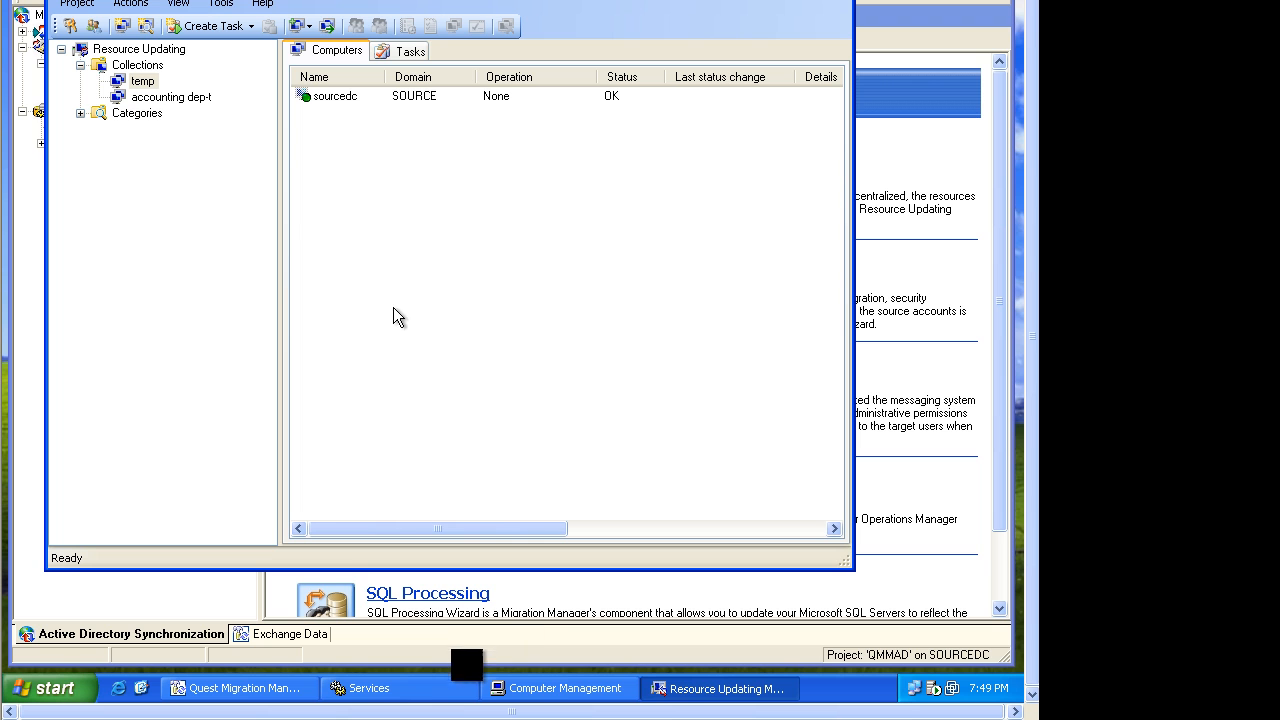
Switch to Services and start the Quest Migration Manager RUM Controller service.
click(365, 688)
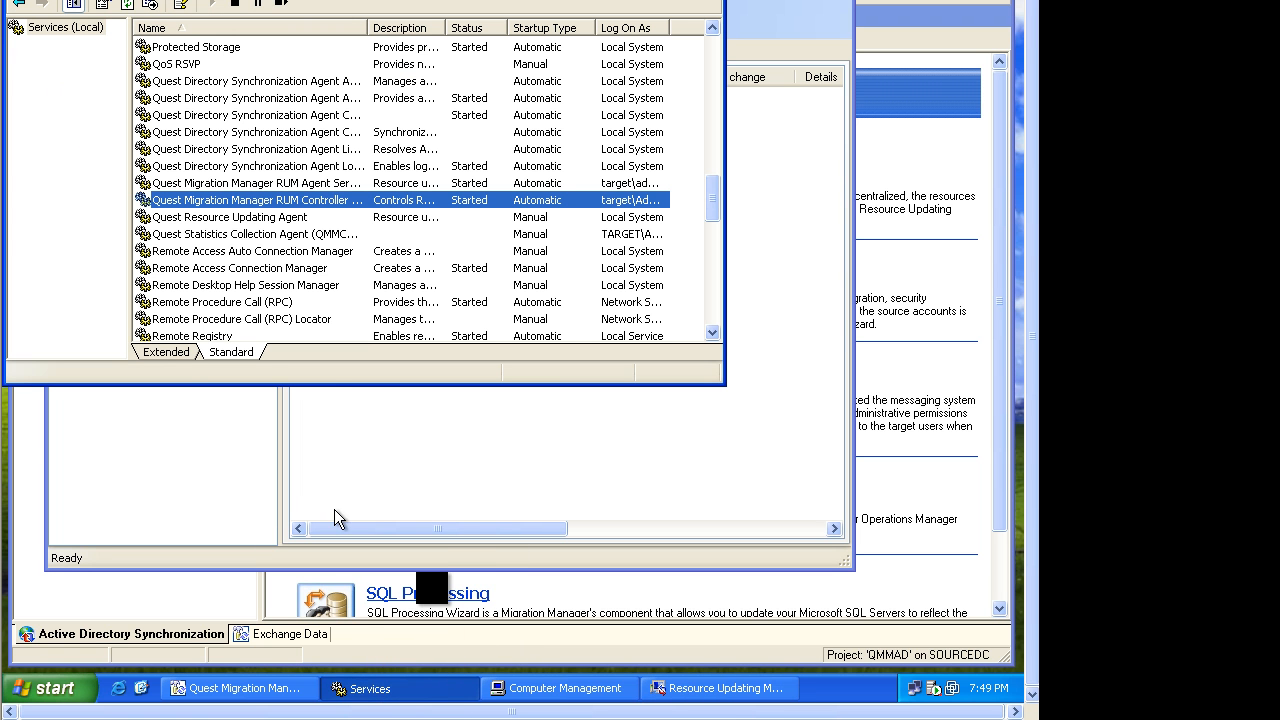
right_click(243, 207)
click(268, 228)
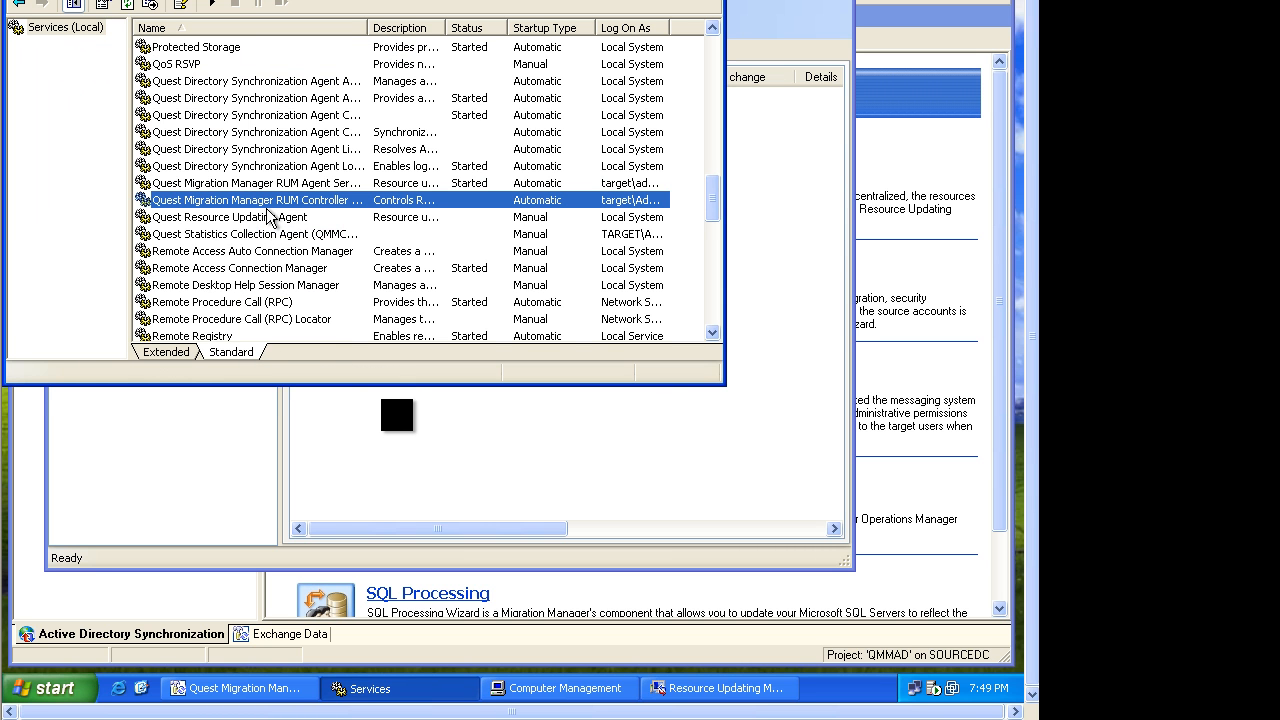
right_click(268, 202)
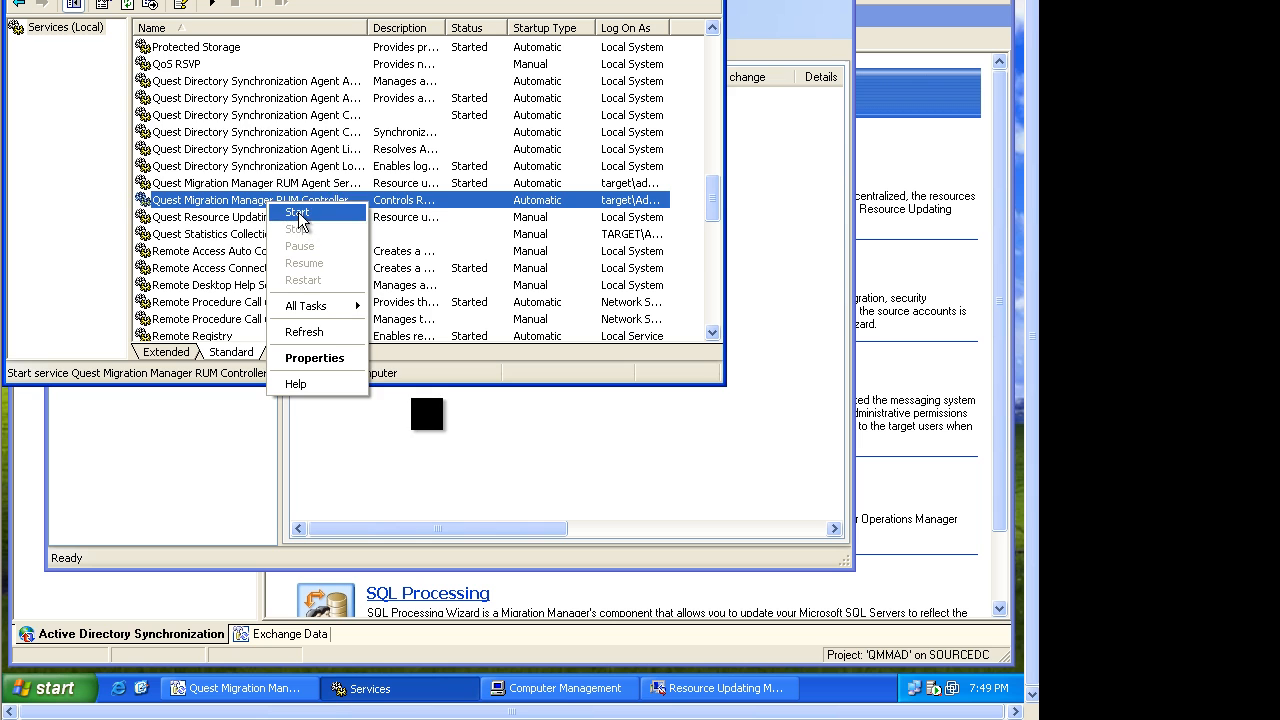
click(295, 211)
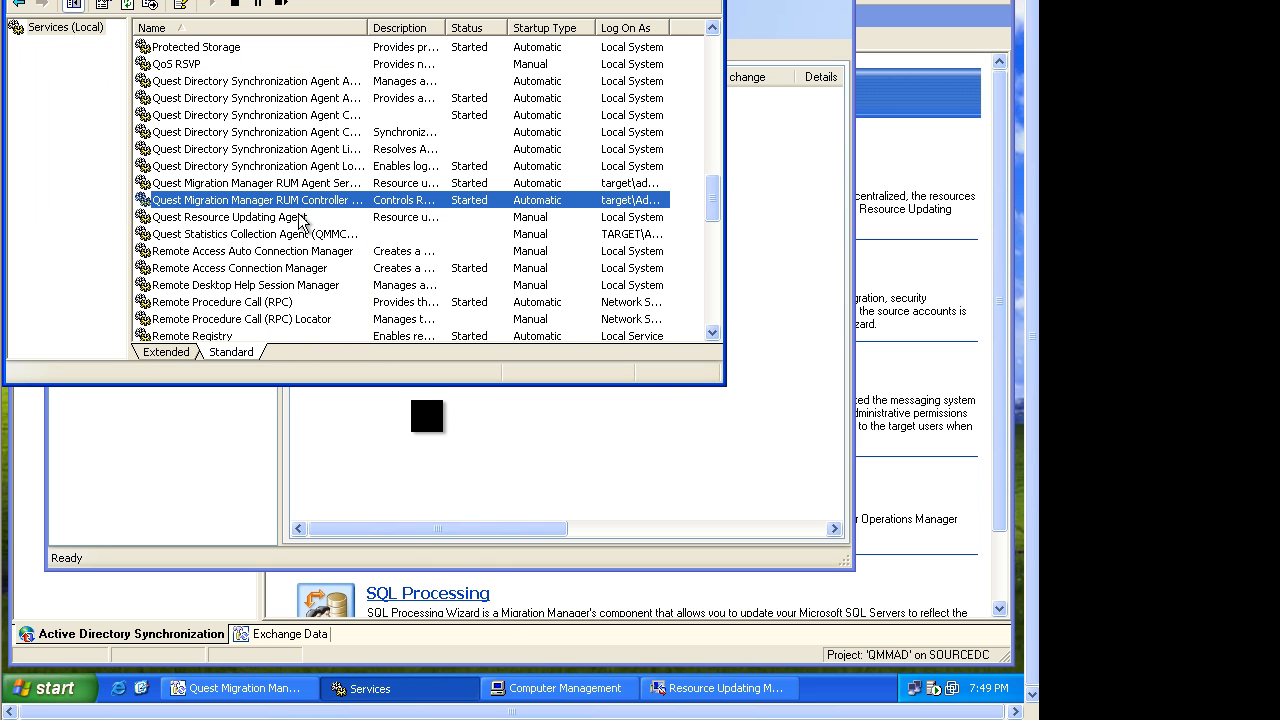
Review the members of the local Administrators group in Computer Management, then close it.
click(537, 690)
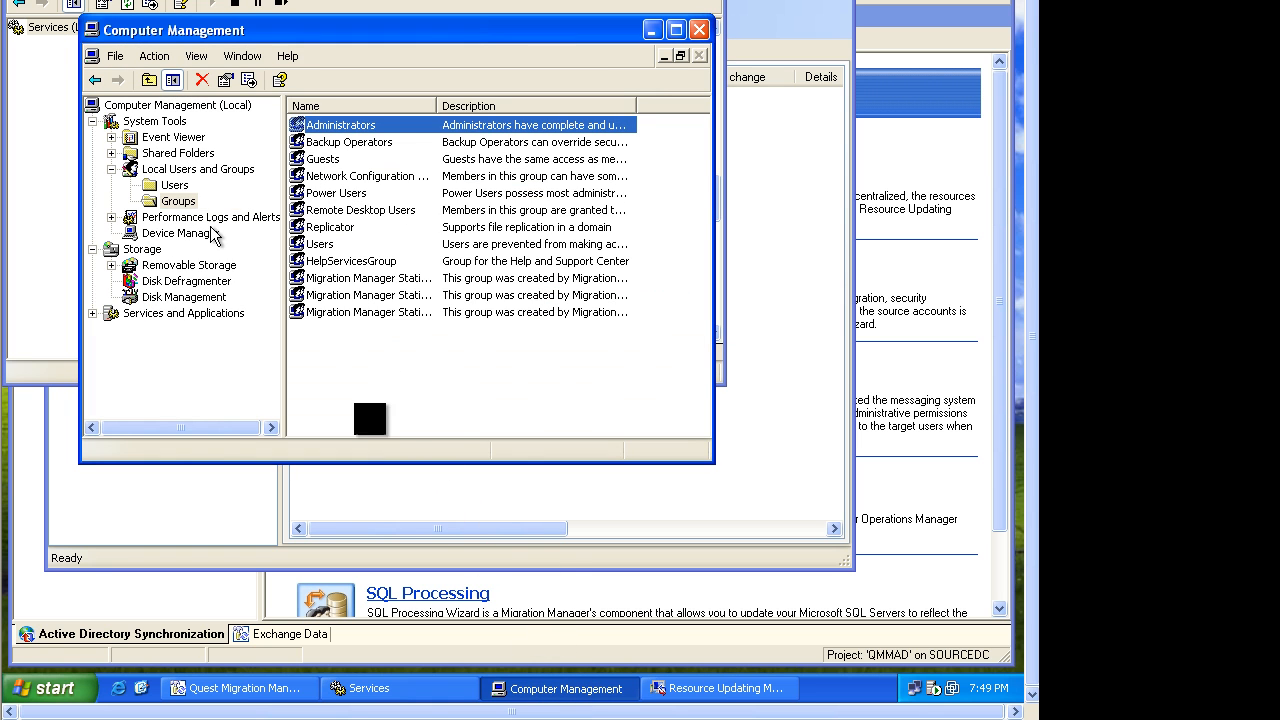
click(180, 172)
click(178, 203)
click(343, 128)
double_click(343, 128)
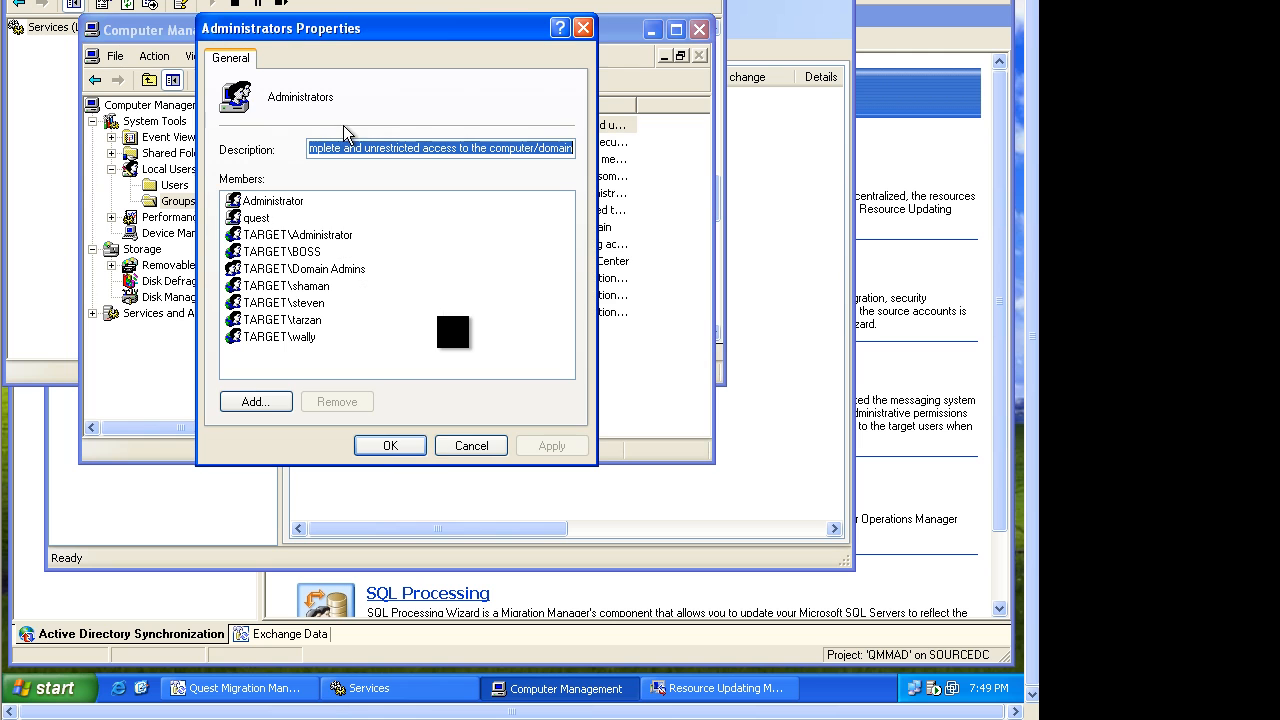
click(310, 273)
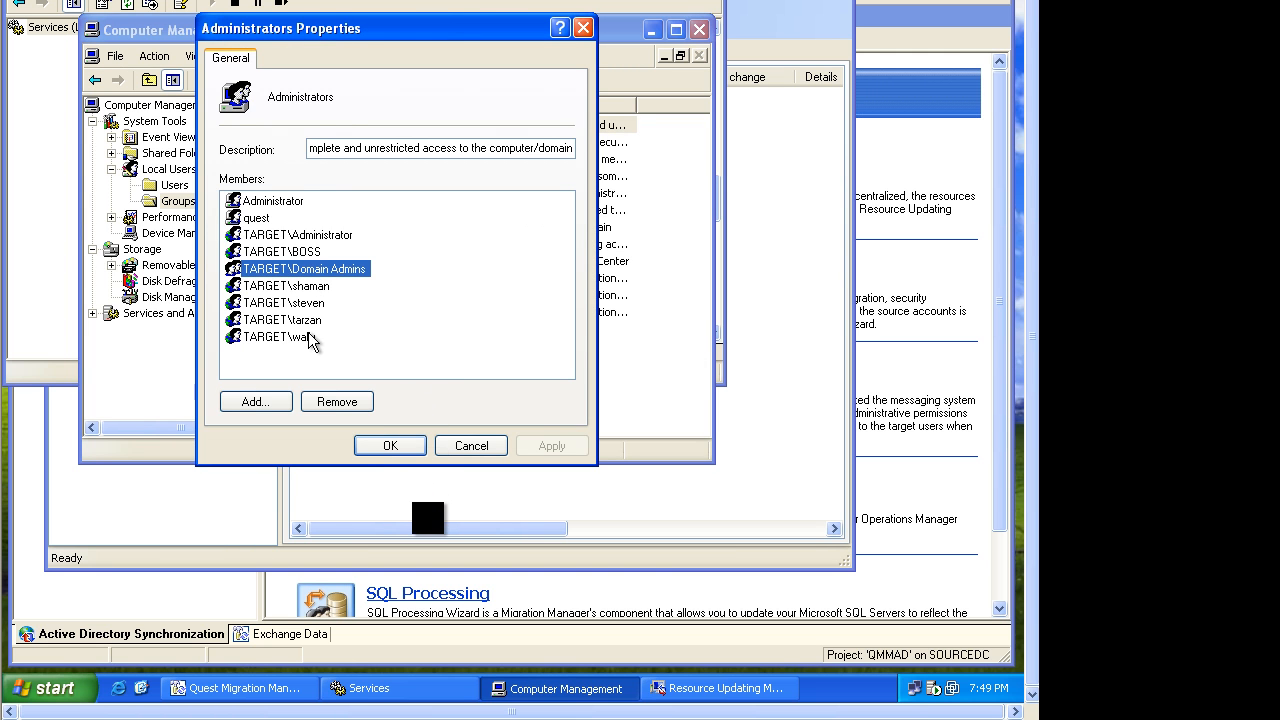
click(388, 447)
click(699, 29)
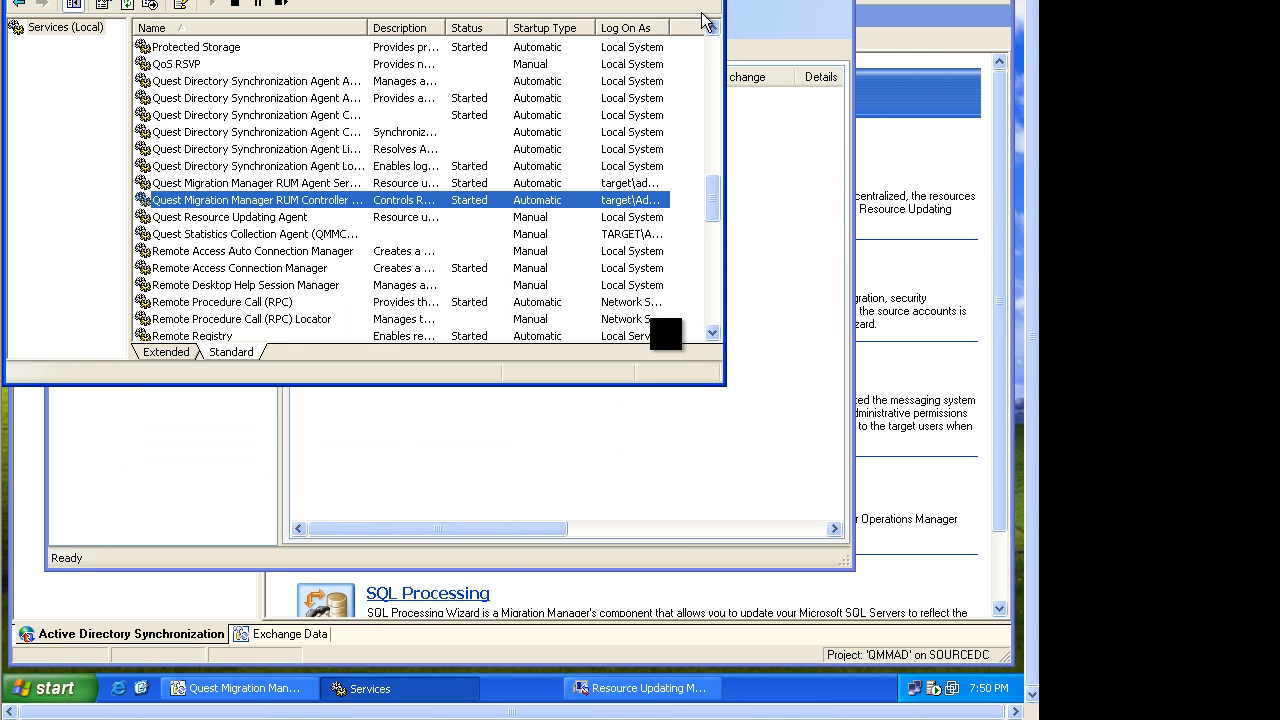
Create a Discovery task for sourcedc set to start now, then minimize Resource Updating Manager.
click(710, 0)
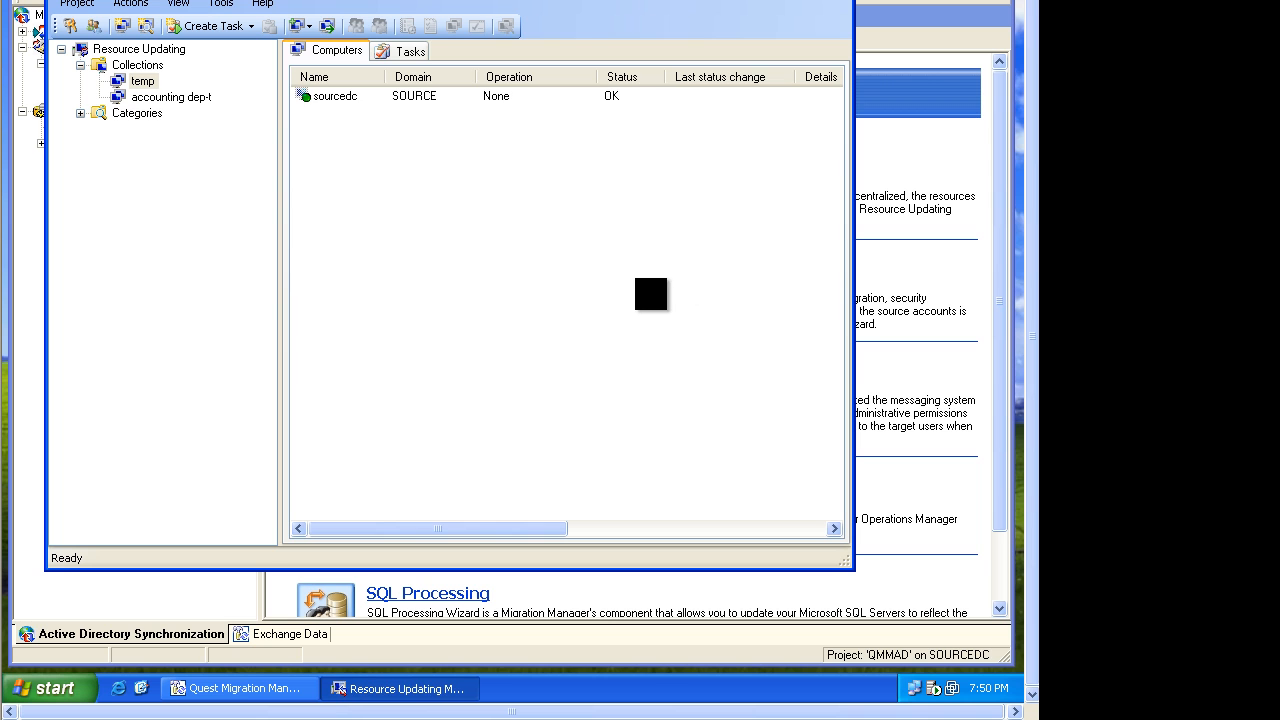
click(343, 98)
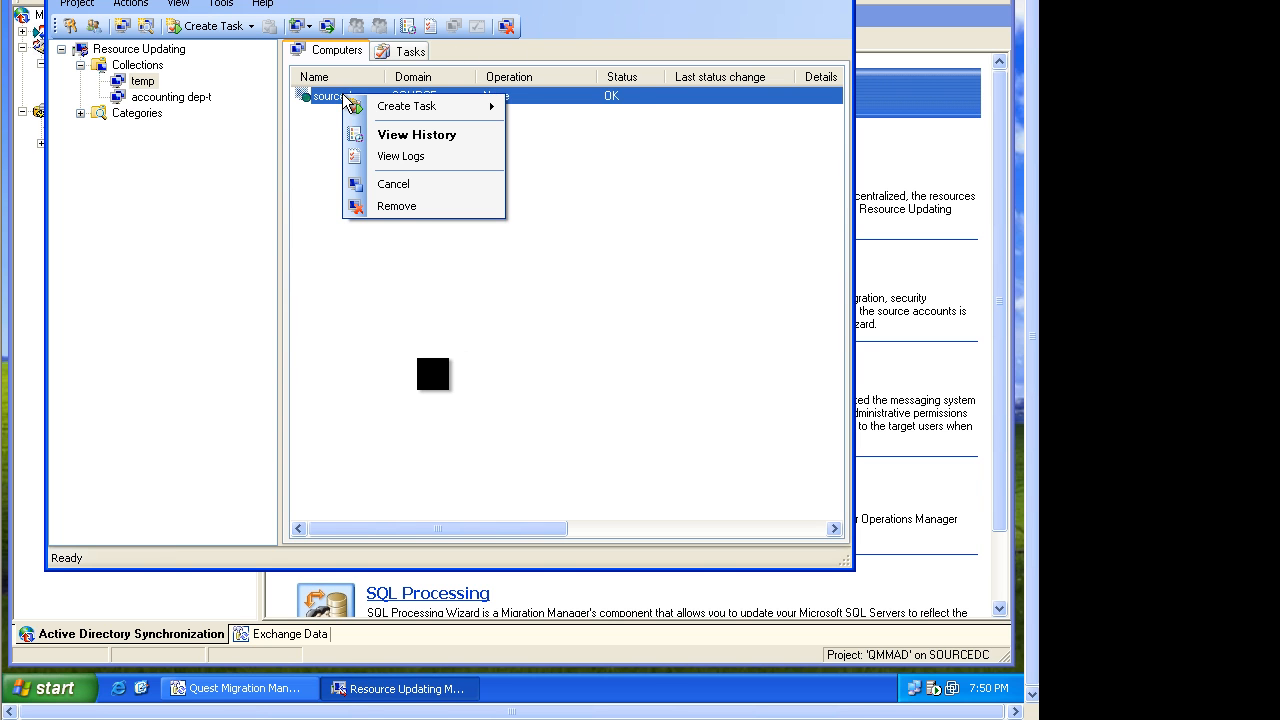
right_click(344, 97)
mouse_move(380, 108)
click(547, 108)
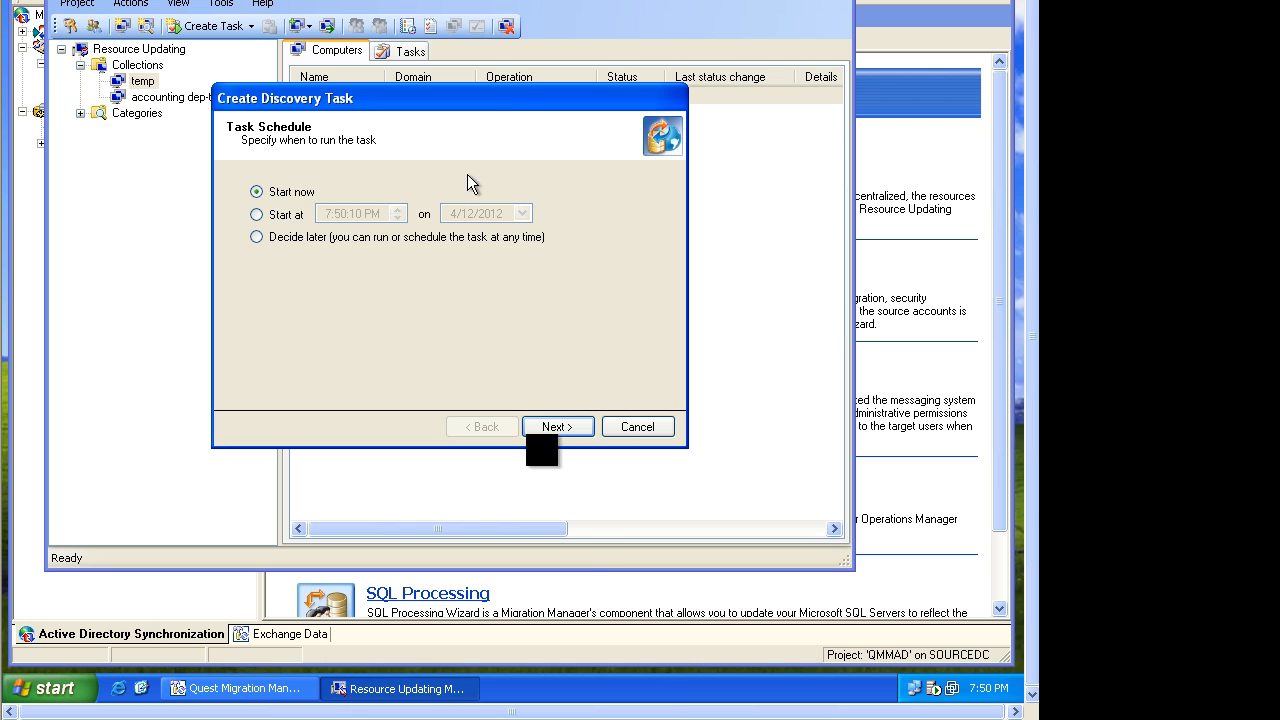
click(557, 427)
click(557, 427)
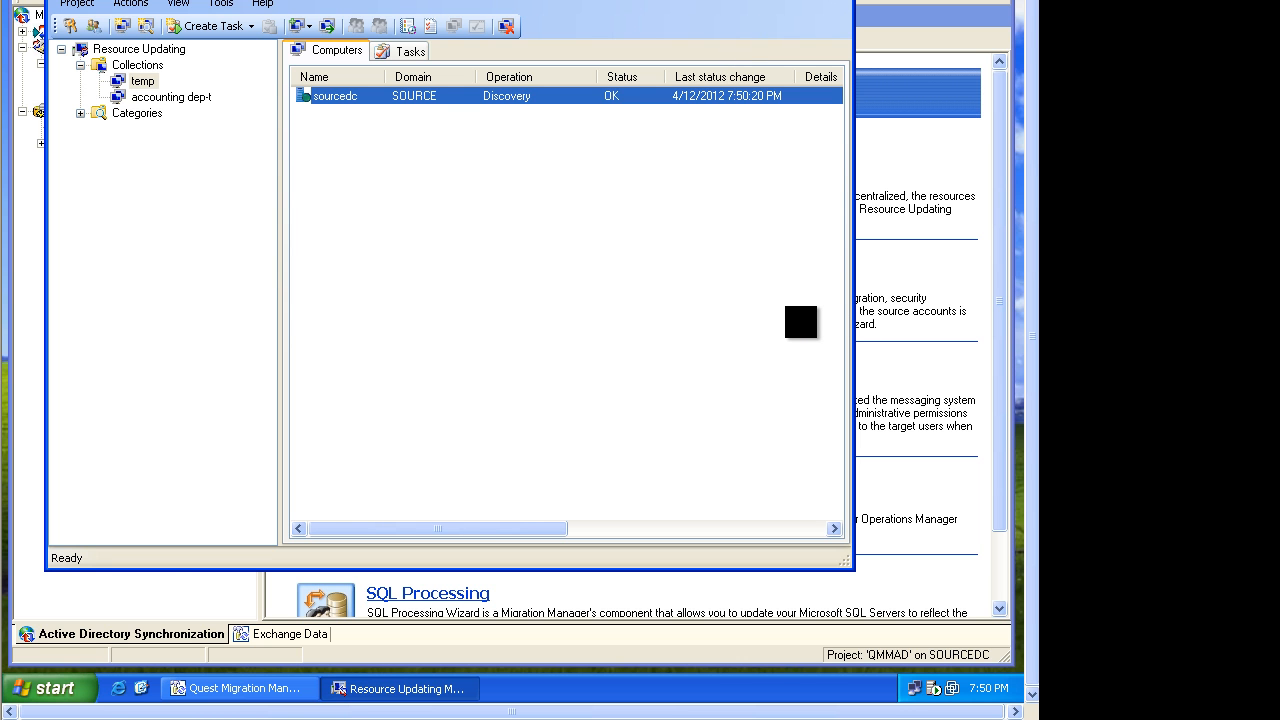
click(791, 1)
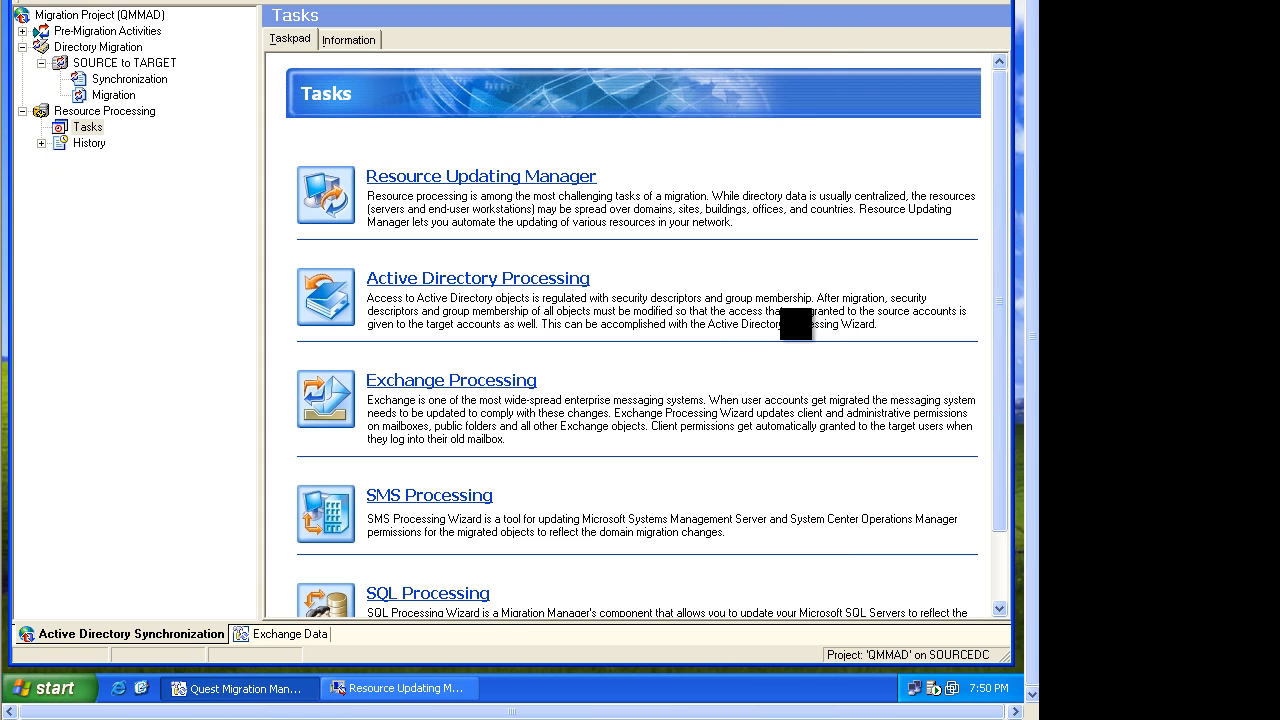